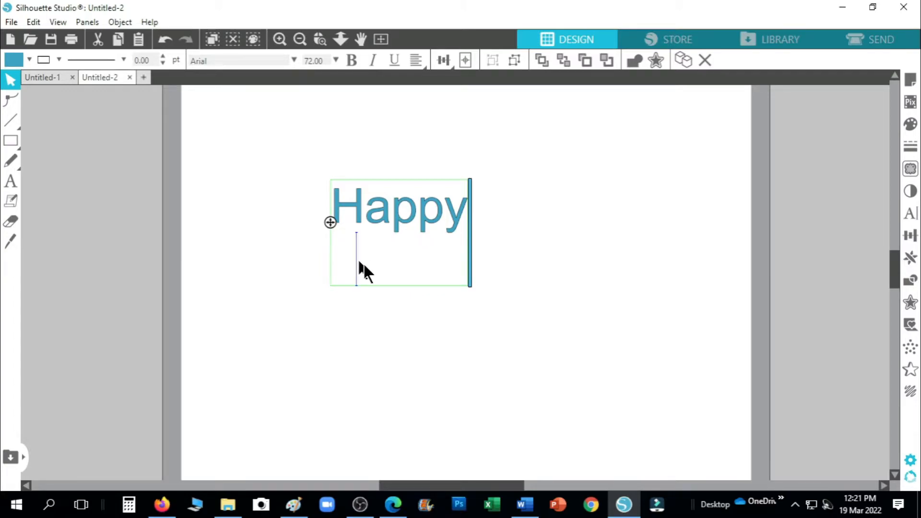
Step: Enter "Birthday" as the second line beneath "Happy" and finish editing the text
type("Birt")
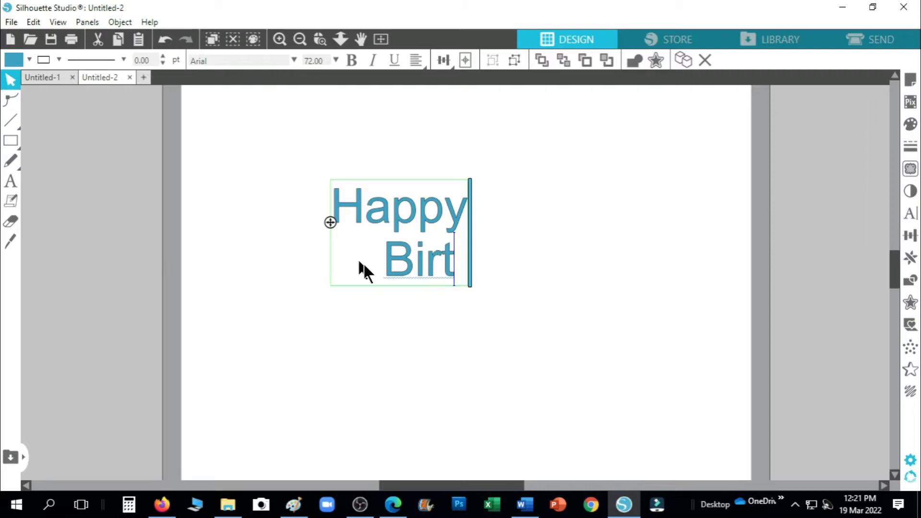
type("j")
key("BackSpace")
type("hday")
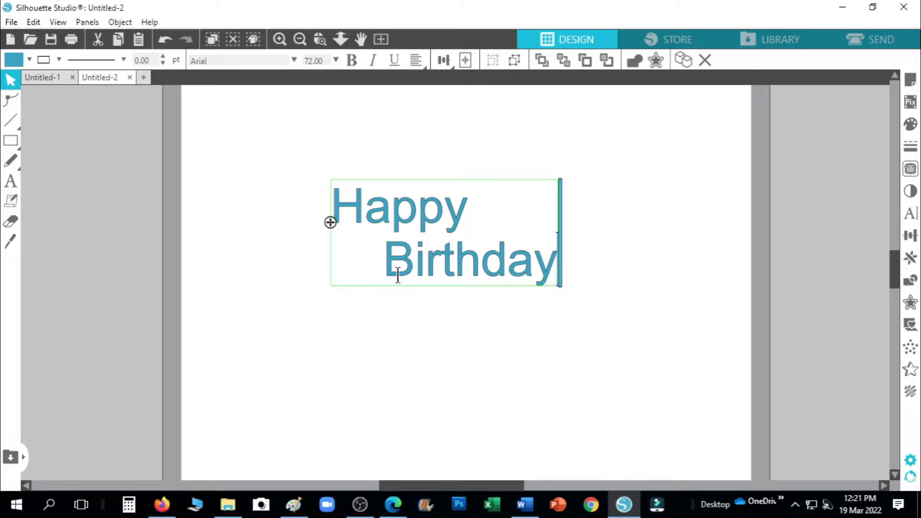
left_click(443, 326)
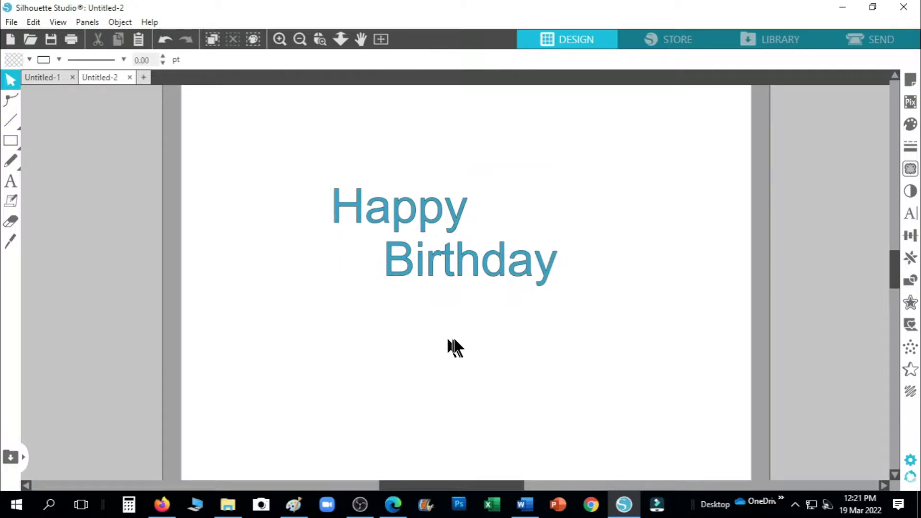
Step: Enlarge the "Happy Birthday" text to about 9.08 in wide and centre it roughly on the page
left_click(496, 280)
left_click_drag(563, 292, 741, 371)
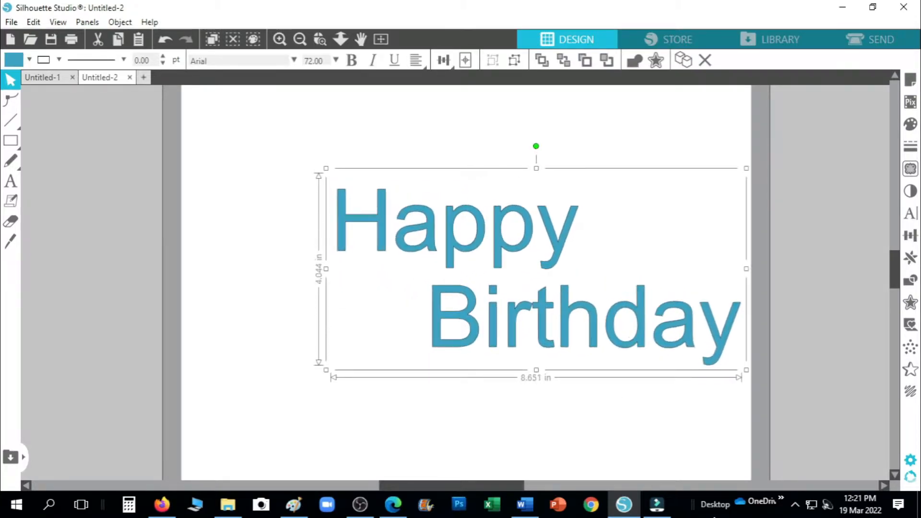
left_click_drag(672, 329, 576, 346)
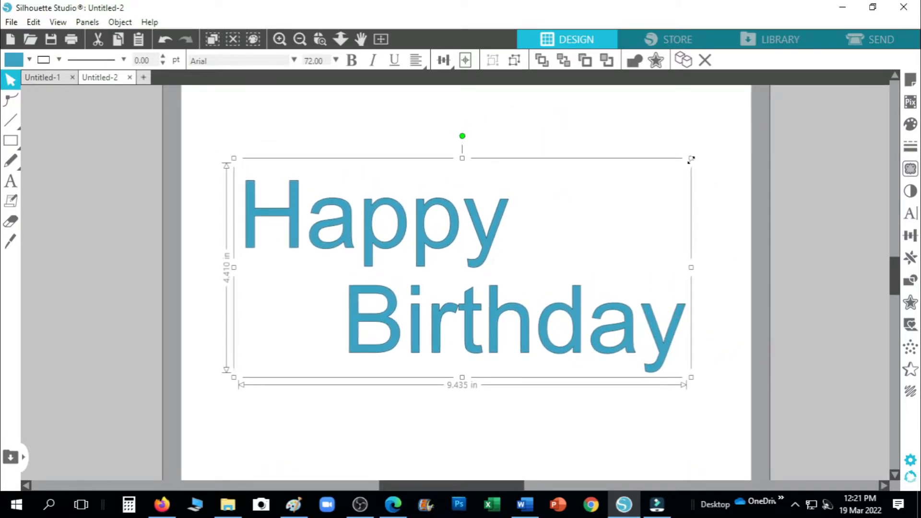
left_click_drag(690, 158, 674, 165)
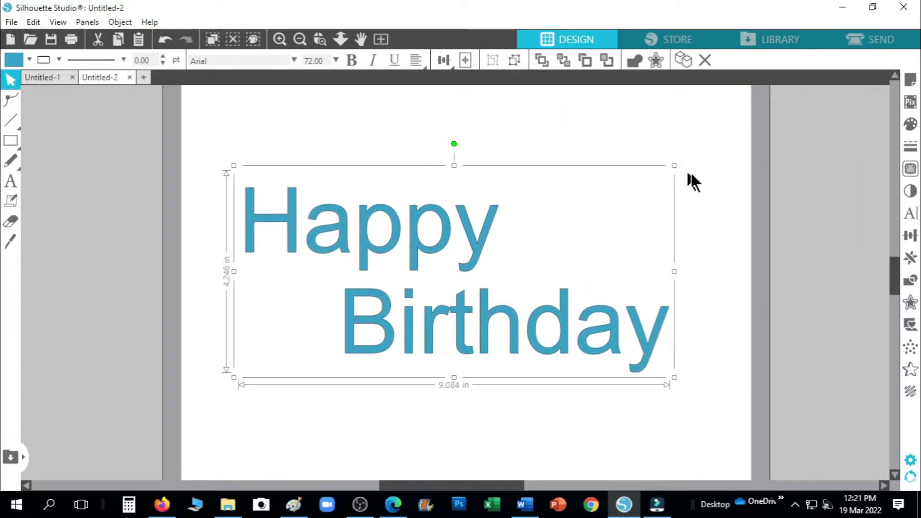
Step: Set the text font to Krinkes Decor PERSONAL USE with 85% line spacing and adjust its position on the page
left_click(910, 213)
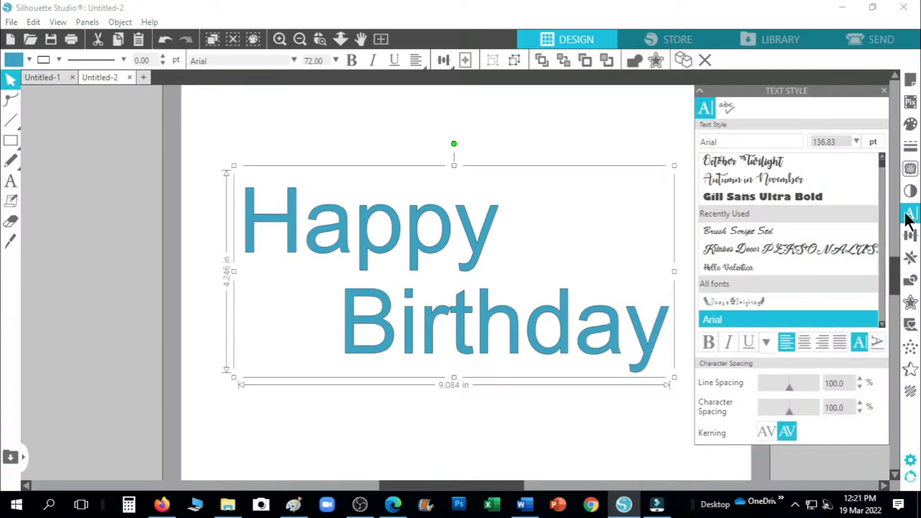
left_click(750, 246)
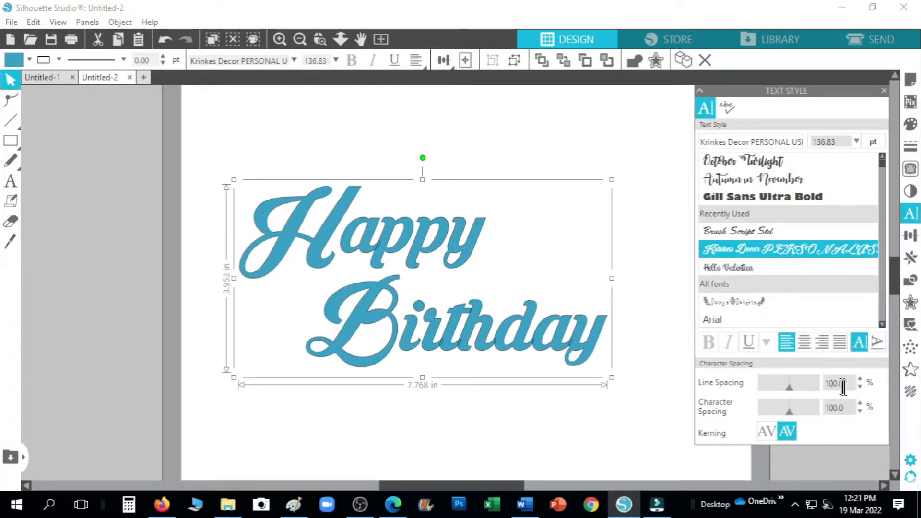
left_click(860, 386)
left_click(860, 386)
left_click(860, 386)
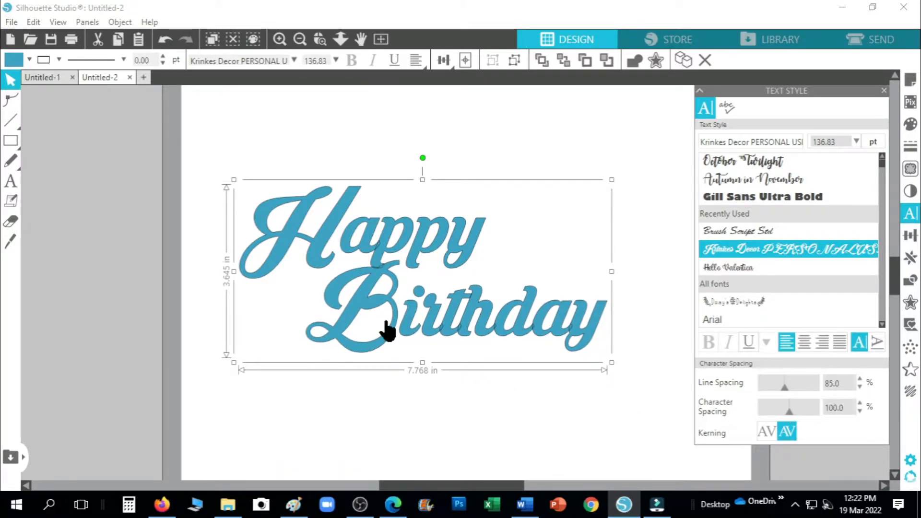
left_click_drag(386, 322, 391, 304)
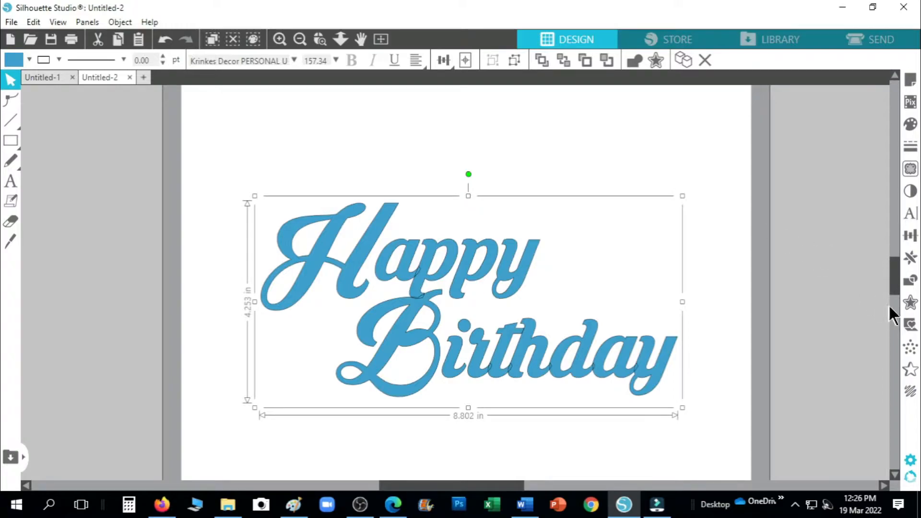
Step: Create a 0.120 in outward offset with rounded corners around the "Happy Birthday" text
left_click(914, 304)
left_click(751, 126)
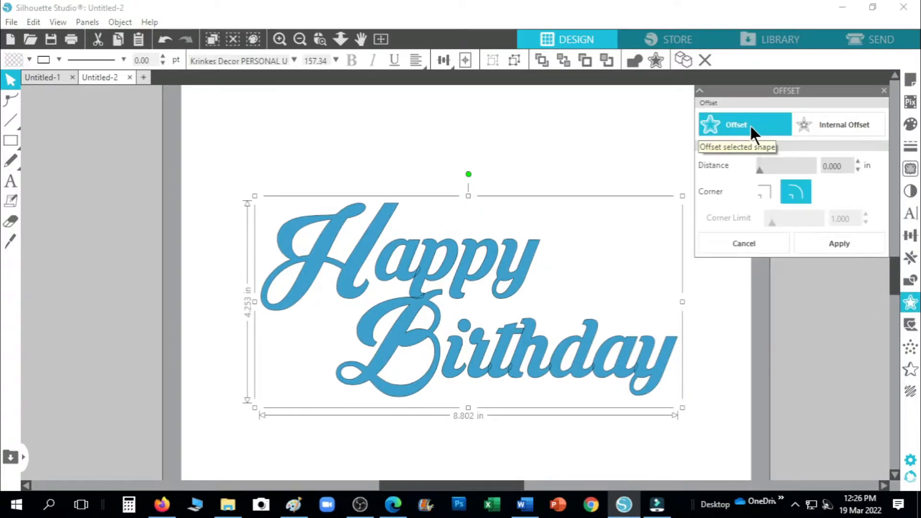
left_click_drag(844, 166, 833, 168)
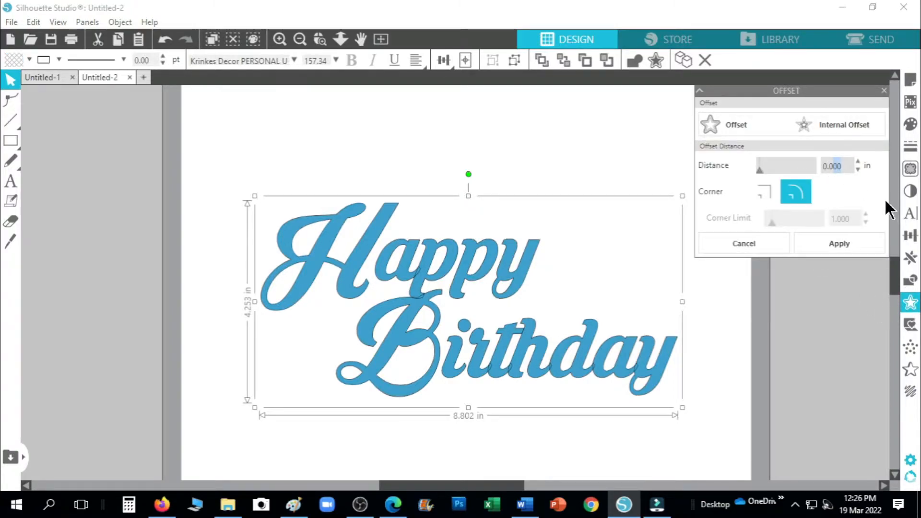
key("BackSpace")
key("BackSpace")
type("120")
left_click(842, 243)
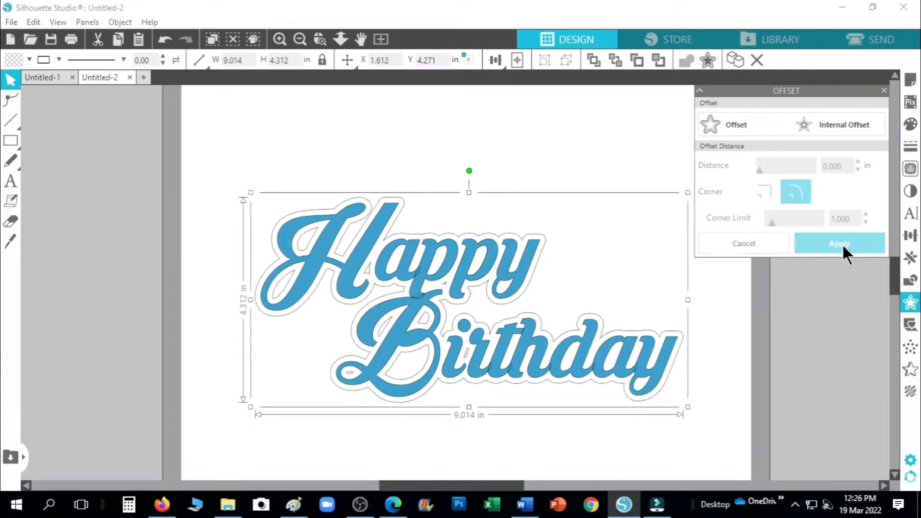
left_click(882, 91)
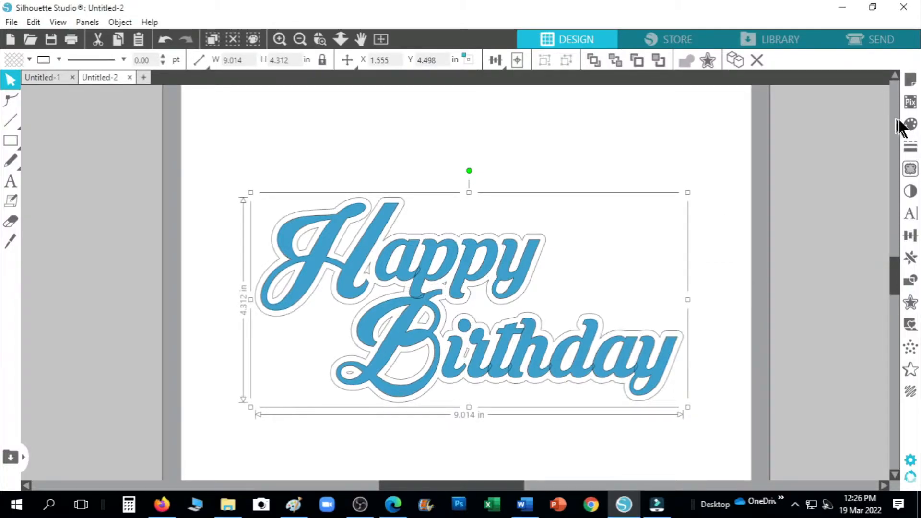
Step: Fill the offset shape with red (EC4124) and move the blue text off it, partly outside the page
left_click(910, 124)
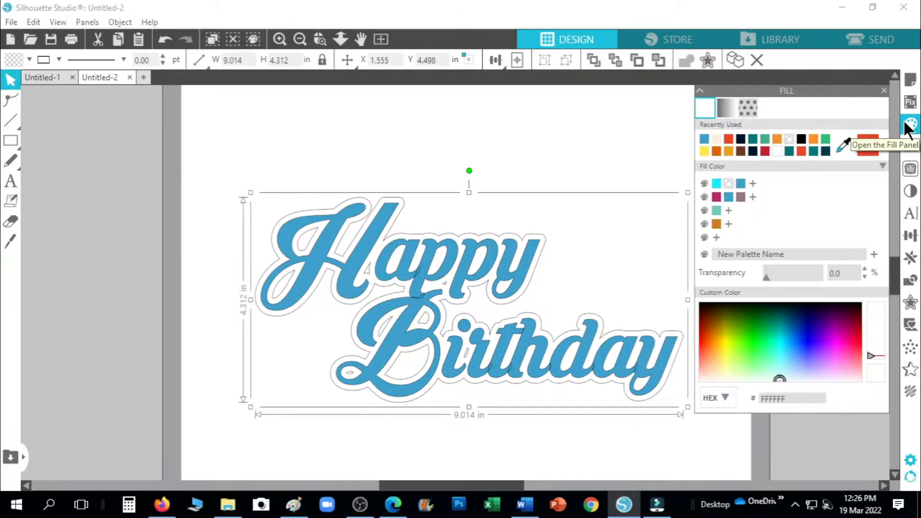
left_click(729, 139)
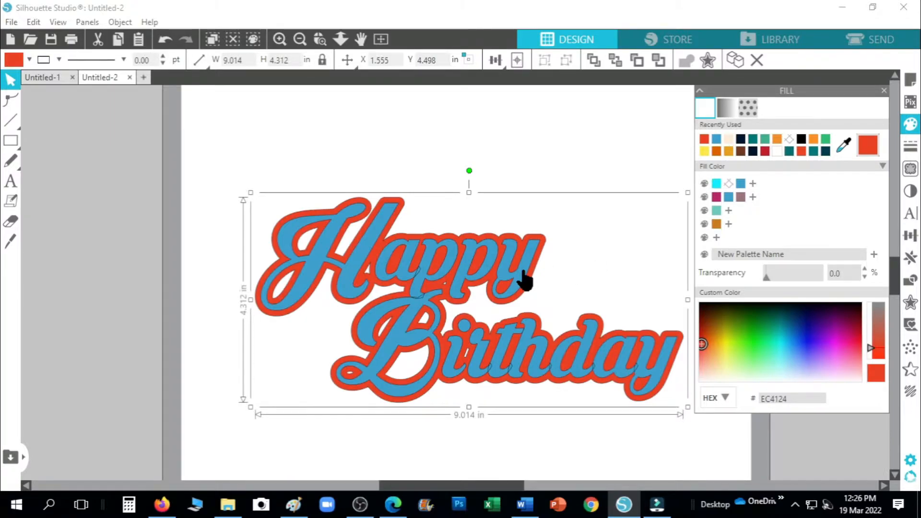
left_click_drag(523, 270, 149, 81)
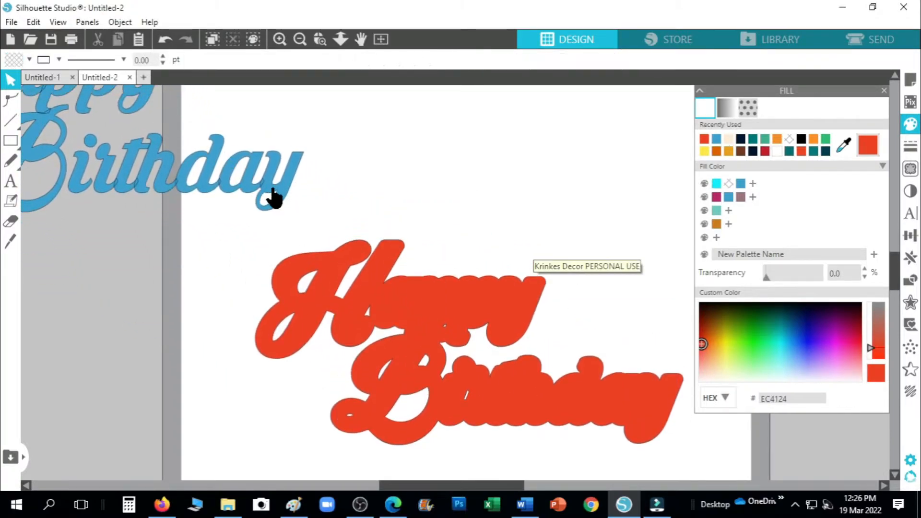
left_click_drag(274, 199, 263, 199)
left_click(338, 205)
scroll(467, 242, "down", 1)
Step: Release the red offset's compound path and move the main outline away from its loose inner pieces
left_click(465, 257)
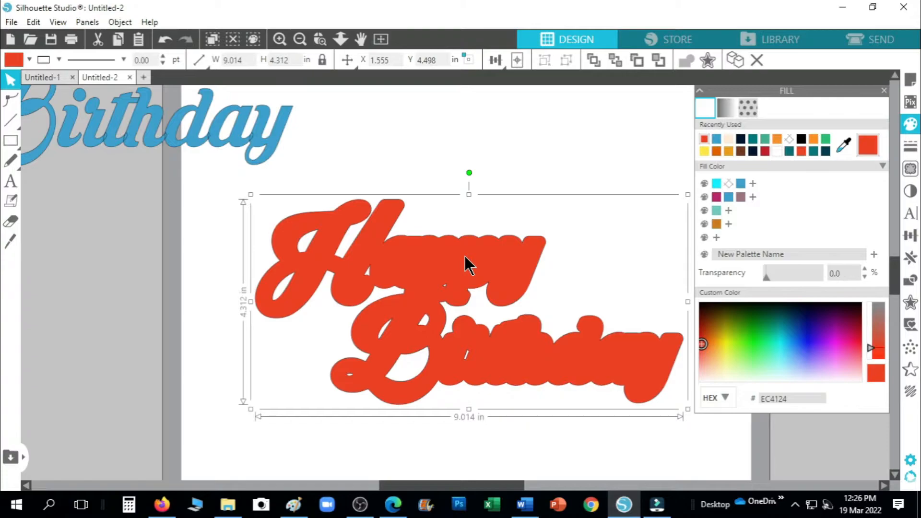
right_click(473, 263)
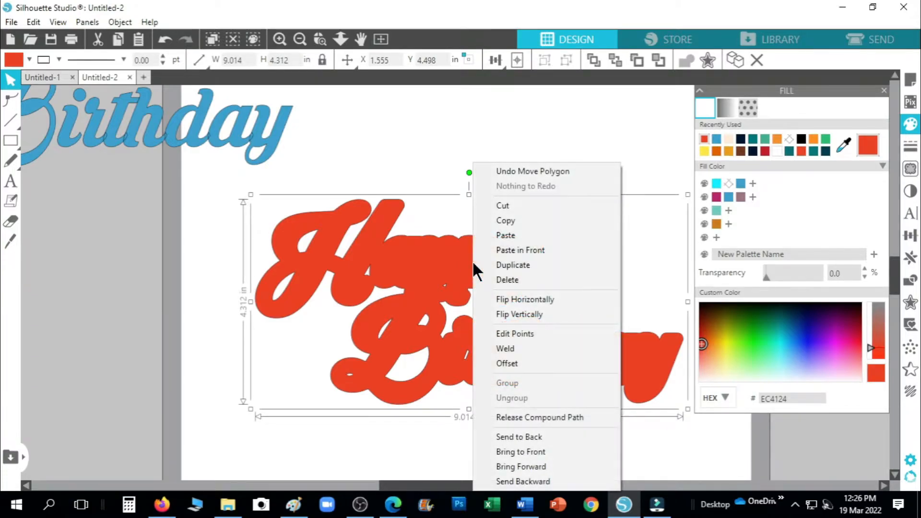
left_click(534, 417)
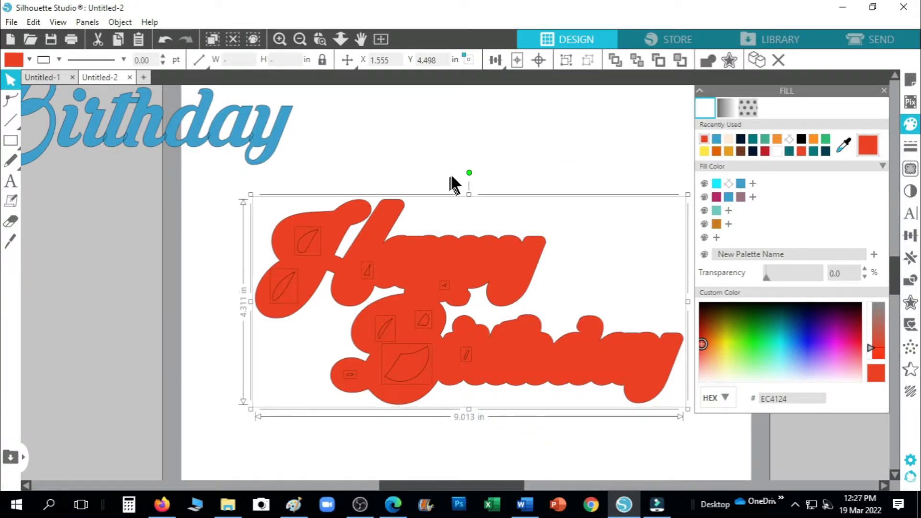
left_click(469, 165)
left_click_drag(497, 264, 79, 286)
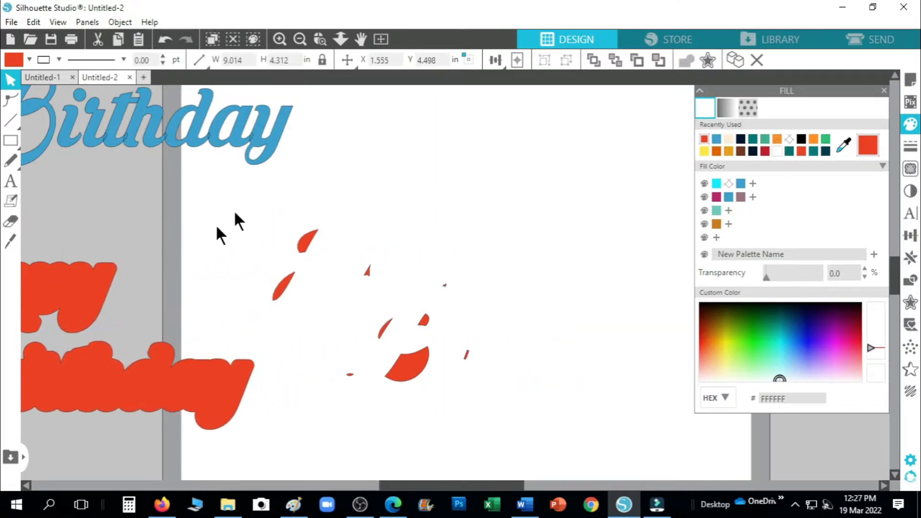
Step: Delete all the loose inner pieces and return the solid red shape to the middle of the page
left_click_drag(232, 214, 502, 401)
right_click(370, 276)
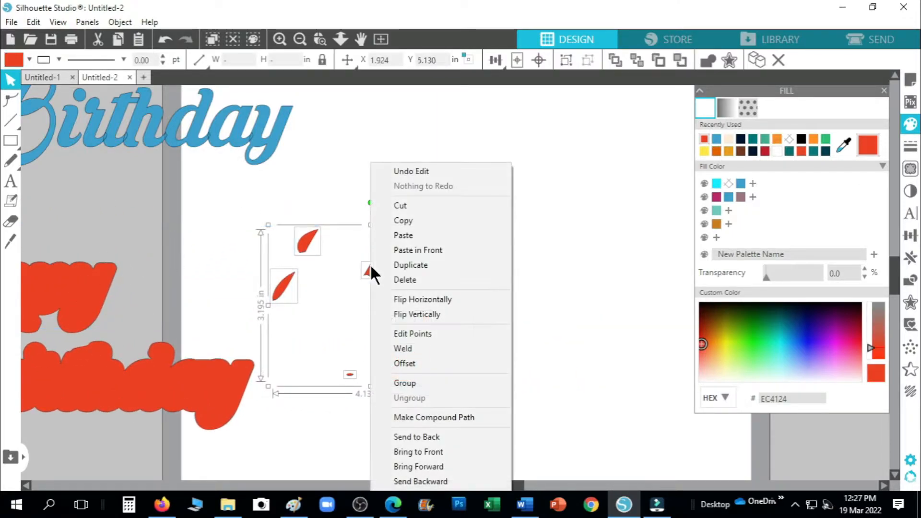
left_click(413, 280)
left_click_drag(170, 381, 584, 344)
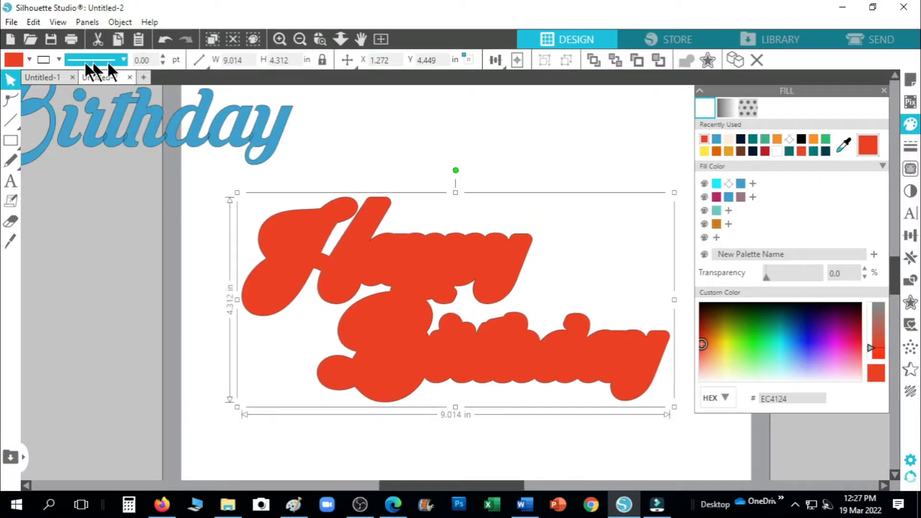
Step: Remove the red shape's line colour and swap its place with the blue text so the text sits on the page
left_click(58, 59)
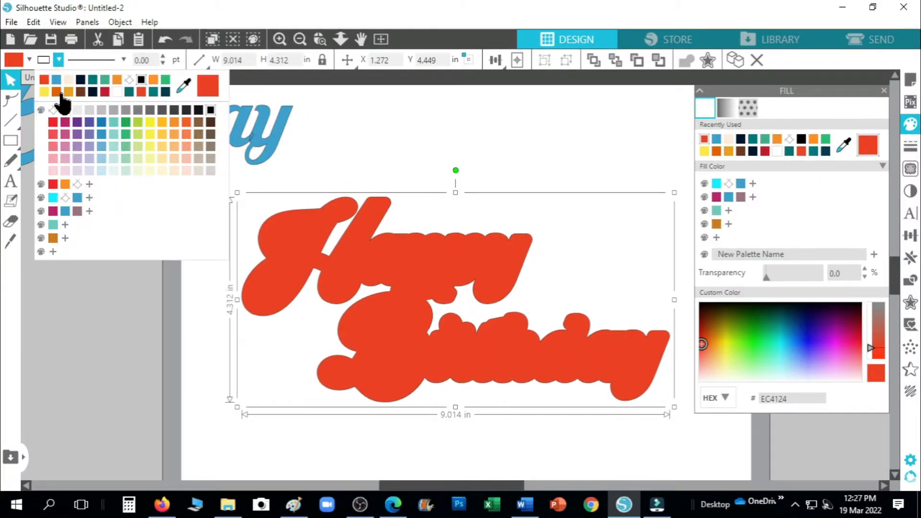
left_click(54, 111)
left_click_drag(405, 257, 94, 318)
left_click_drag(180, 117, 581, 289)
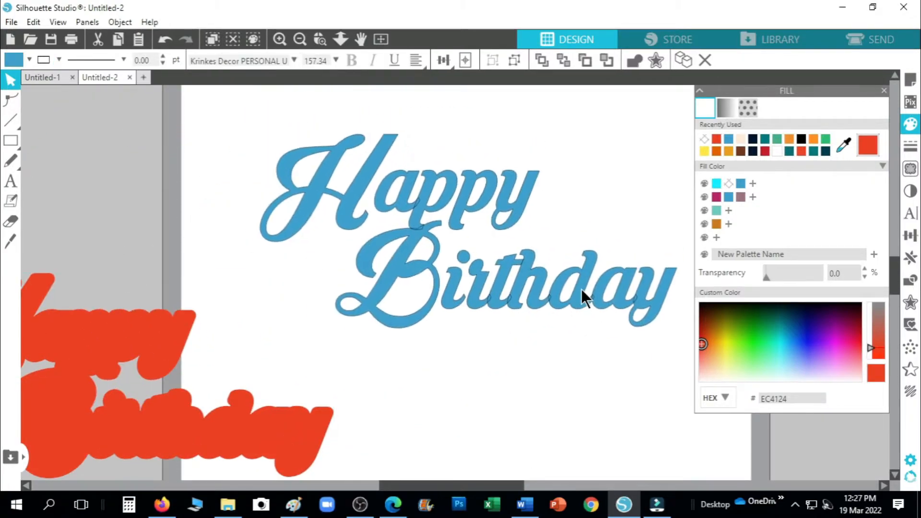
Step: Fill the "Happy Birthday" text with cream (FDECD7) and make its line colour transparent
left_click(742, 139)
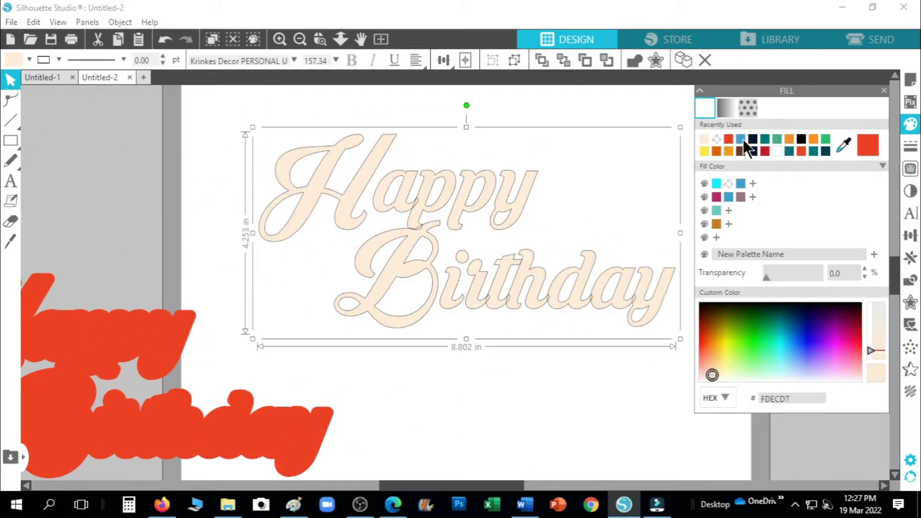
left_click(60, 60)
left_click(53, 108)
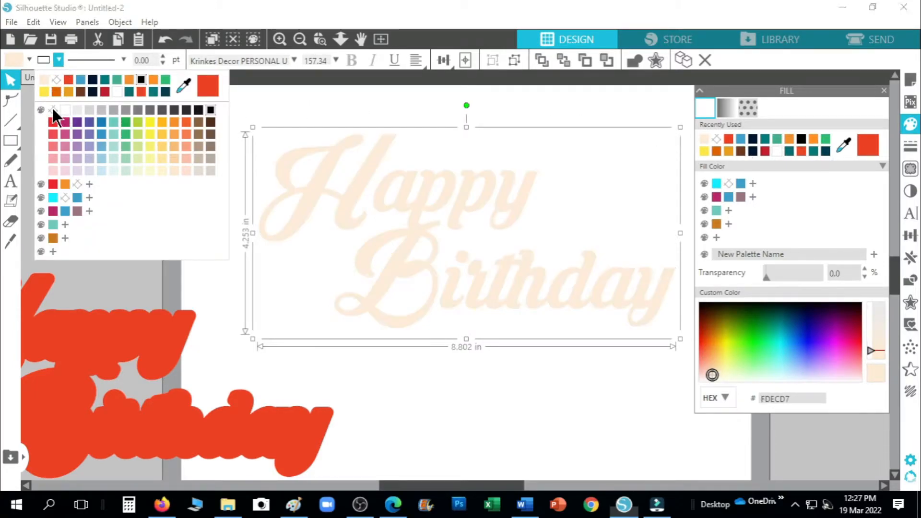
left_click(244, 181)
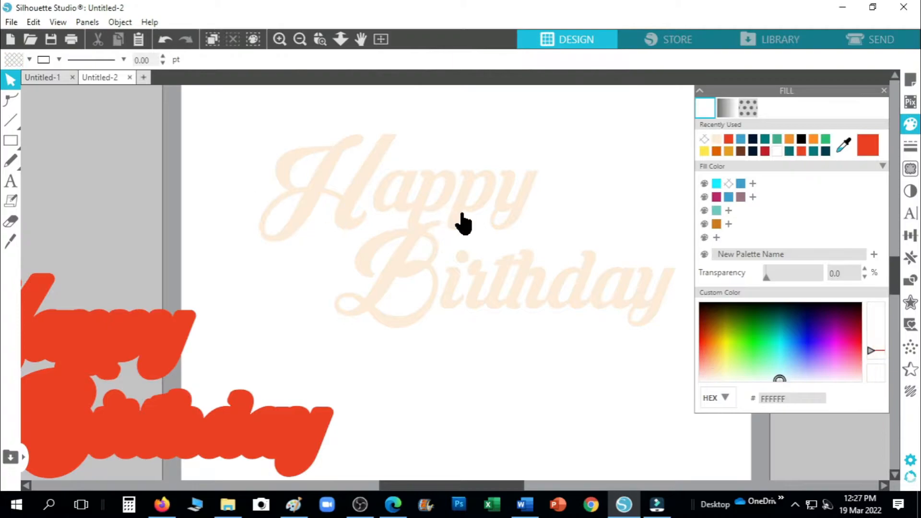
Step: Move the cream text aside and reposition the red shape in the middle of the page
left_click_drag(462, 222, 21, 134)
left_click_drag(117, 331, 514, 223)
left_click(884, 91)
left_click(389, 377)
left_click(539, 262)
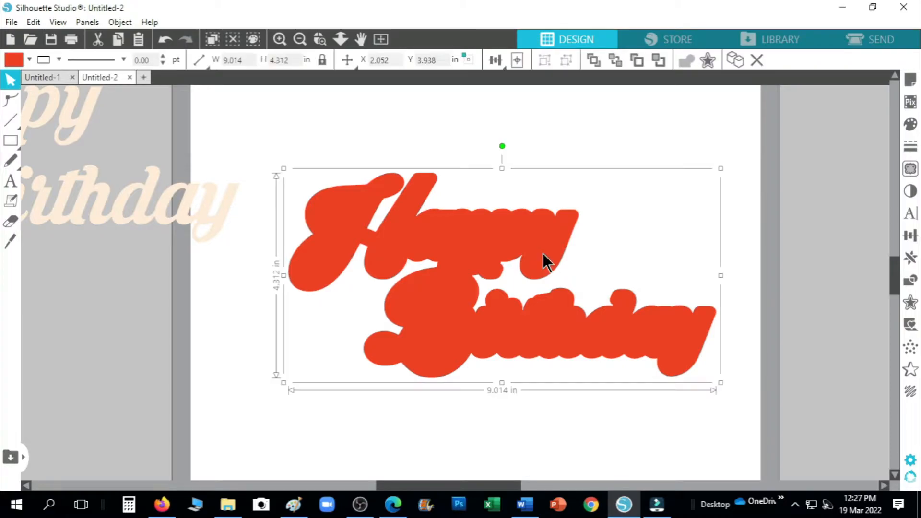
left_click_drag(549, 263, 545, 273)
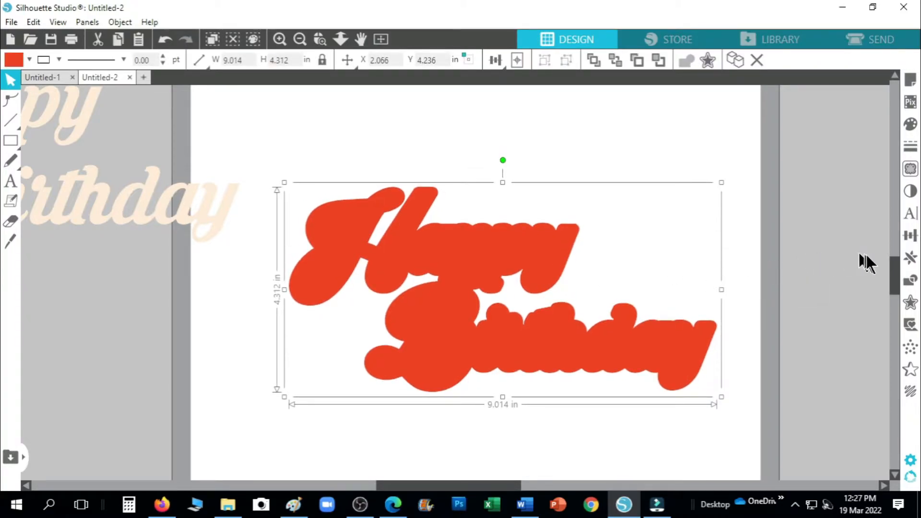
Step: Place a duplicate of the red shape lower, overlapping the original, and fill it with orange (F38E2E)
left_click(908, 259)
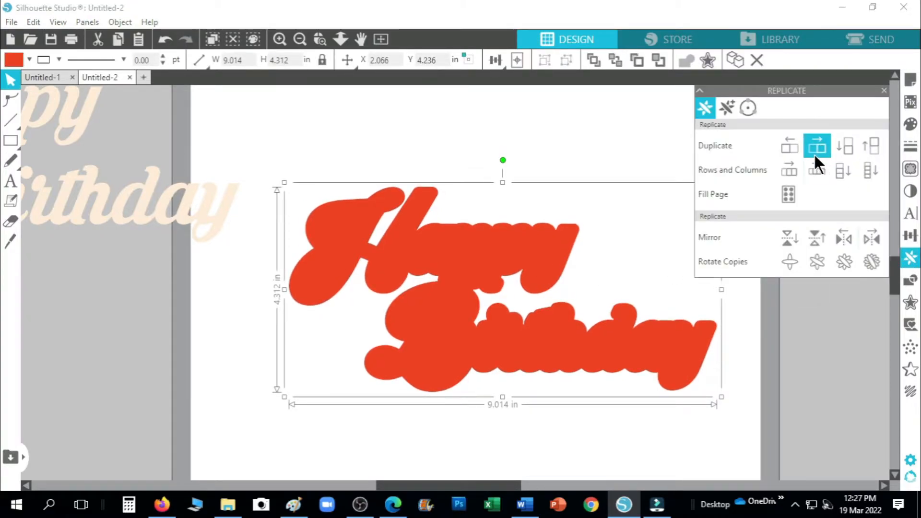
left_click(797, 148)
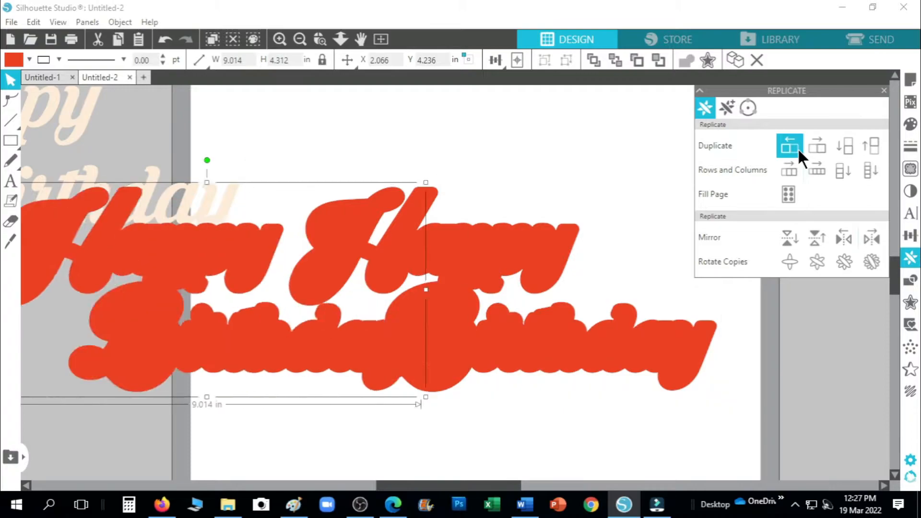
left_click(884, 91)
left_click_drag(200, 390, 592, 430)
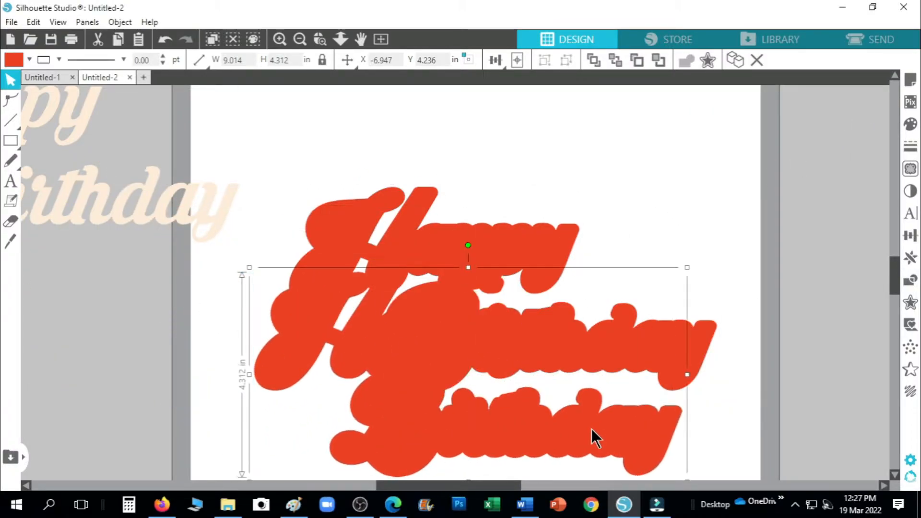
left_click(910, 125)
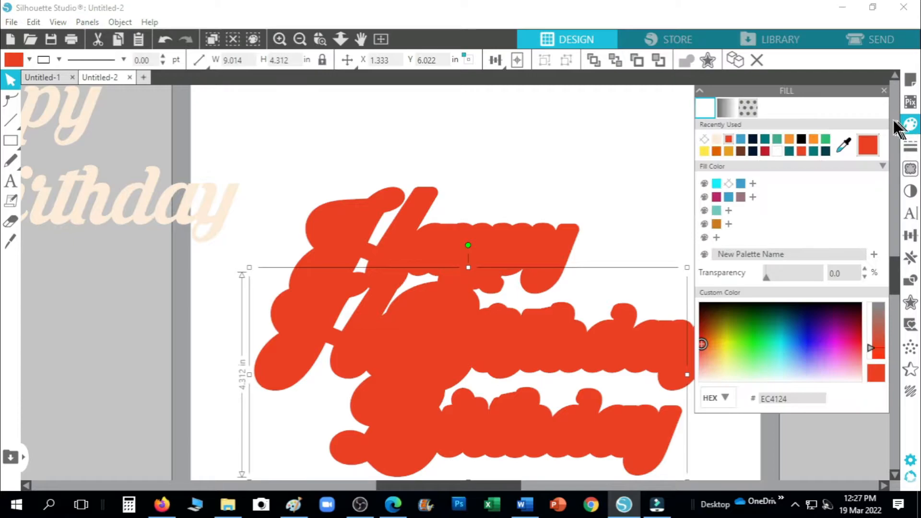
left_click(793, 139)
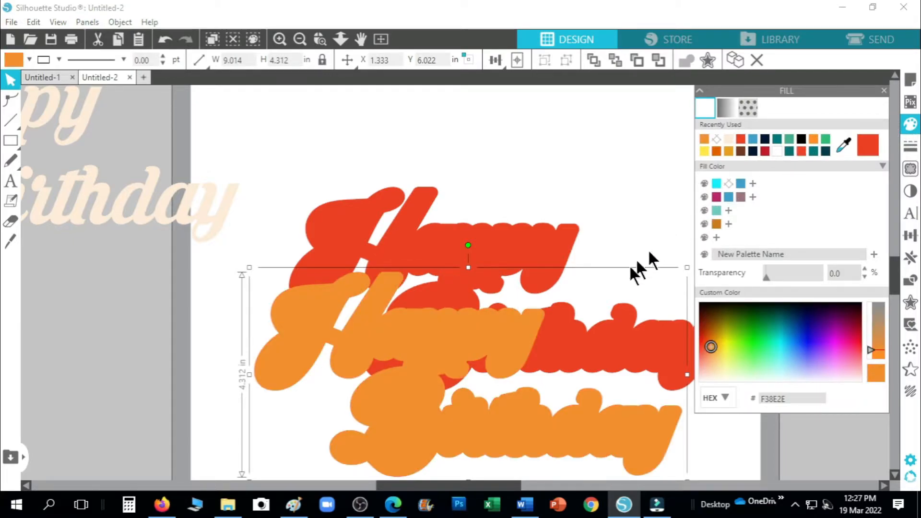
Step: Move the orange shape up over the red one, to about X 2.07, Y 4.58 in, and send it to the back
left_click_drag(490, 351, 520, 283)
right_click(512, 278)
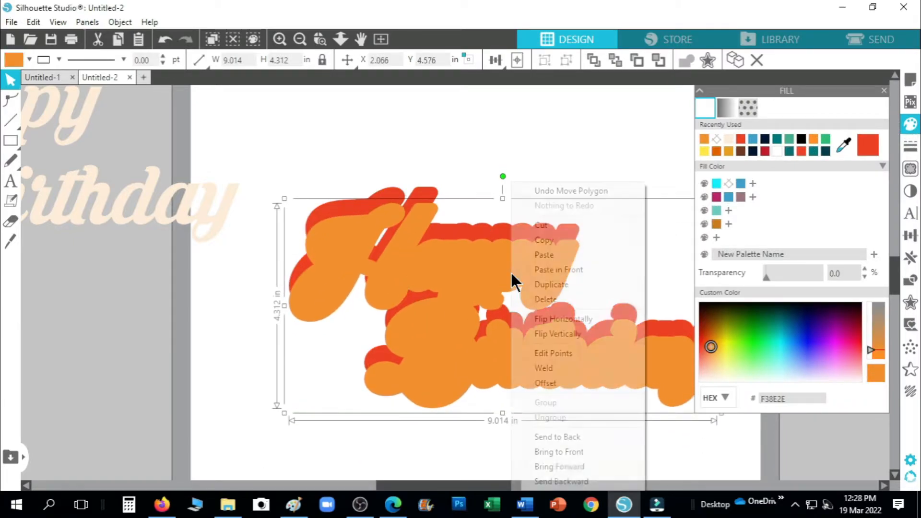
left_click(564, 436)
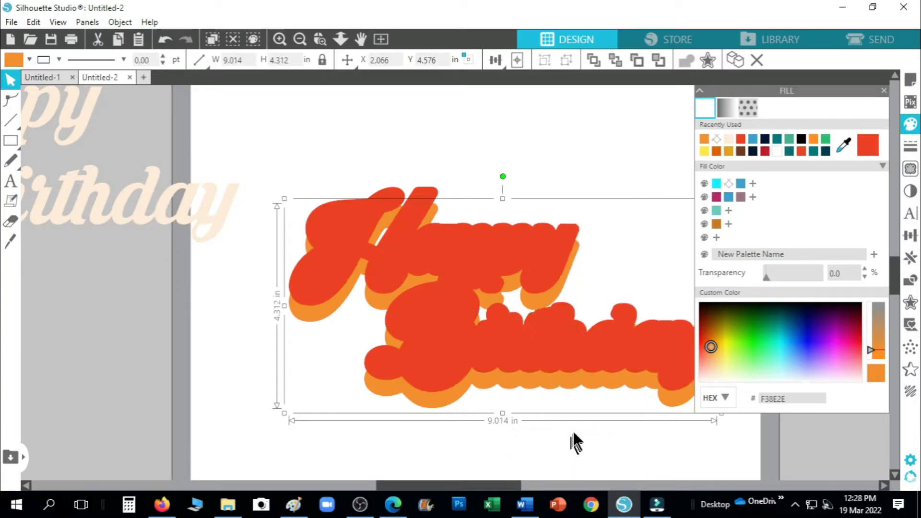
left_click(885, 90)
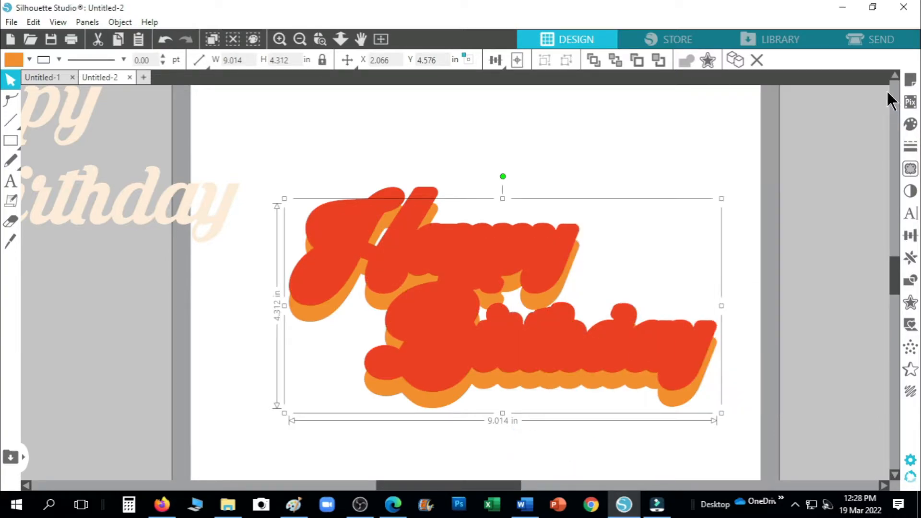
Step: Nudge the orange layer to about X 2.14, Y 4.43 in so it forms a narrow lower-right edge behind the red shape
key("Up")
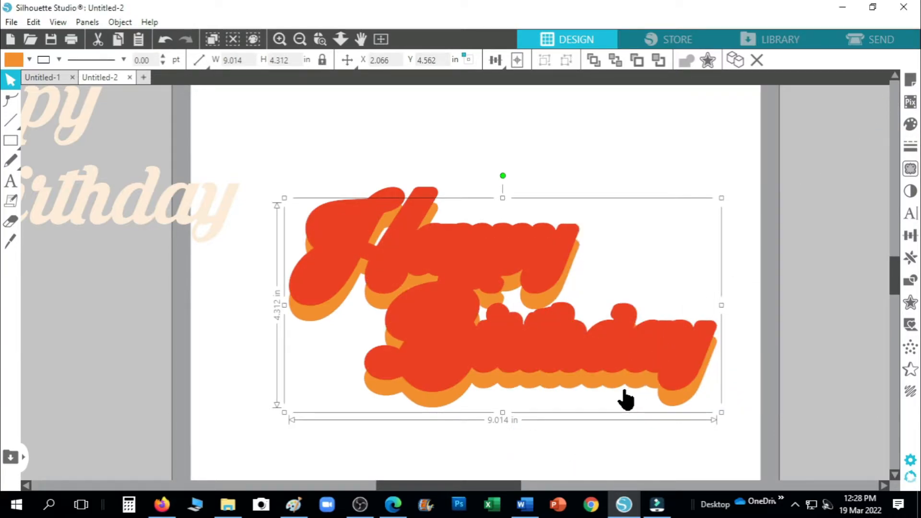
key("Right")
key("Right")
key("Right")
key("Right")
key("Right")
key("Right")
key("Right")
key("Right")
key("Right")
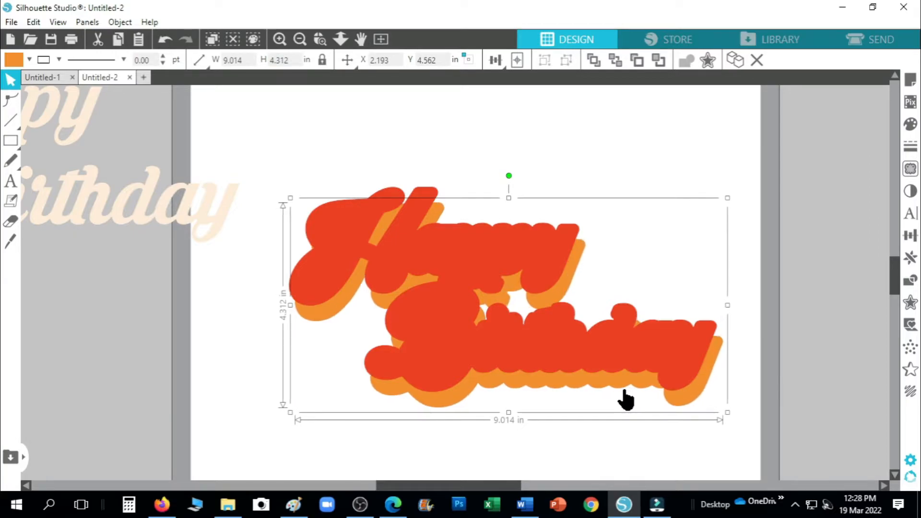
key("Up")
key("Up")
key("Up")
key("Up")
key("Up")
key("Up")
key("Up")
key("Up")
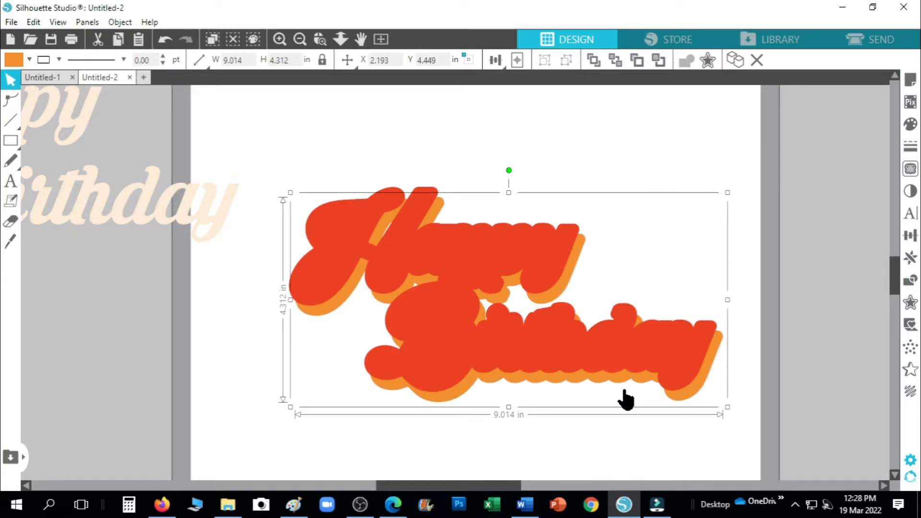
key("Left")
key("Left")
key("Left")
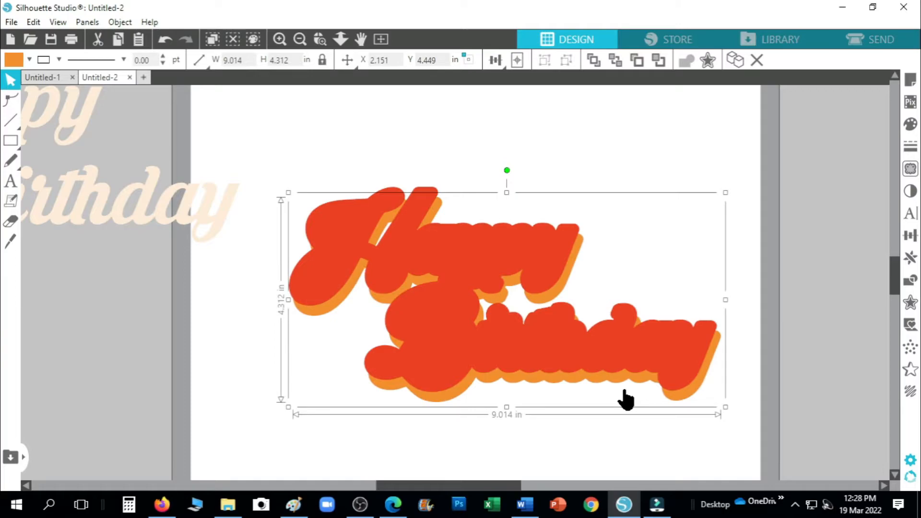
key("Left")
key("Up")
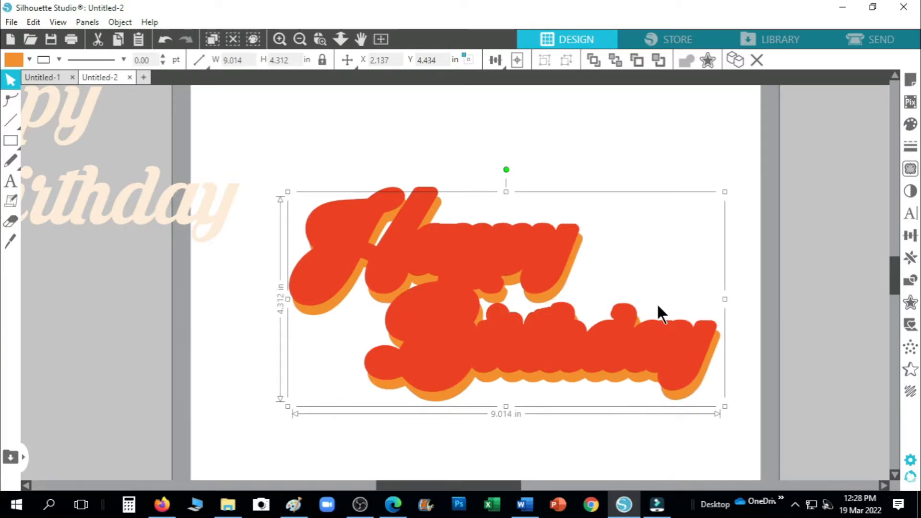
Step: Duplicate the orange layer to its left and fill the copy with green (44AE8A)
left_click(906, 257)
left_click(792, 145)
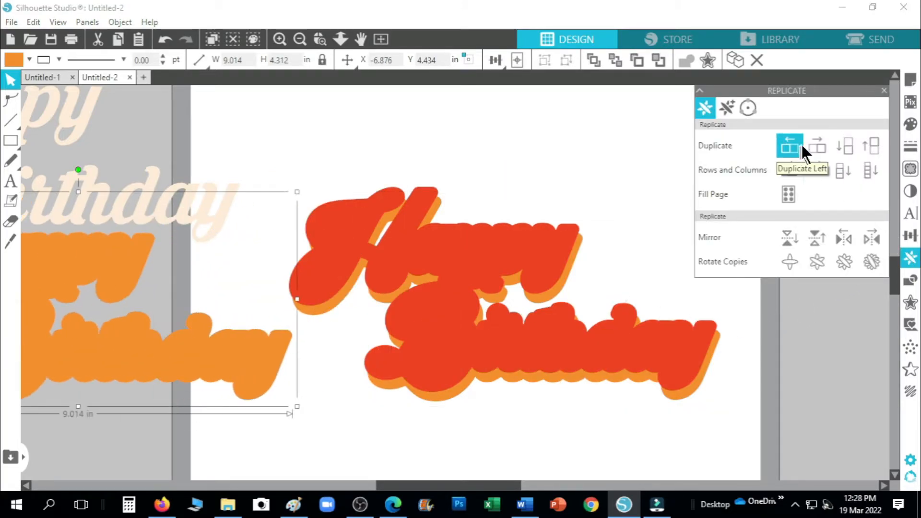
left_click(884, 91)
left_click(910, 124)
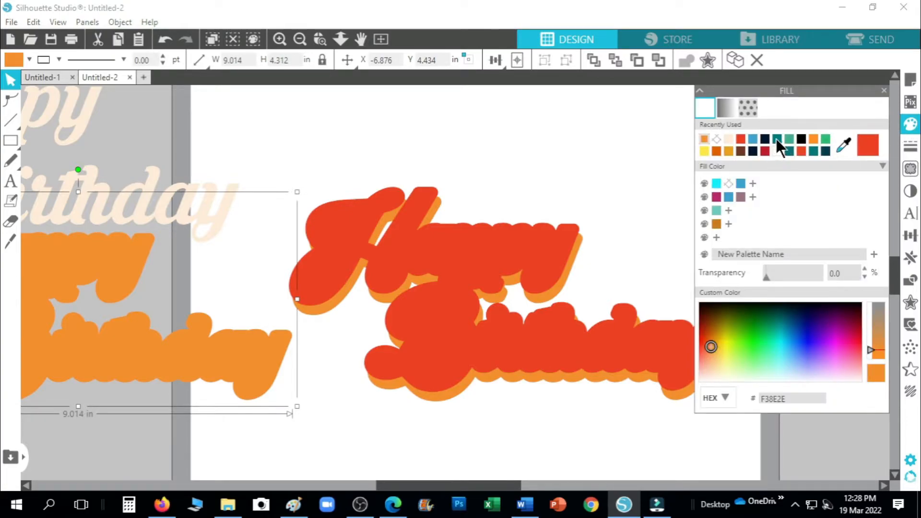
left_click(776, 139)
left_click(789, 140)
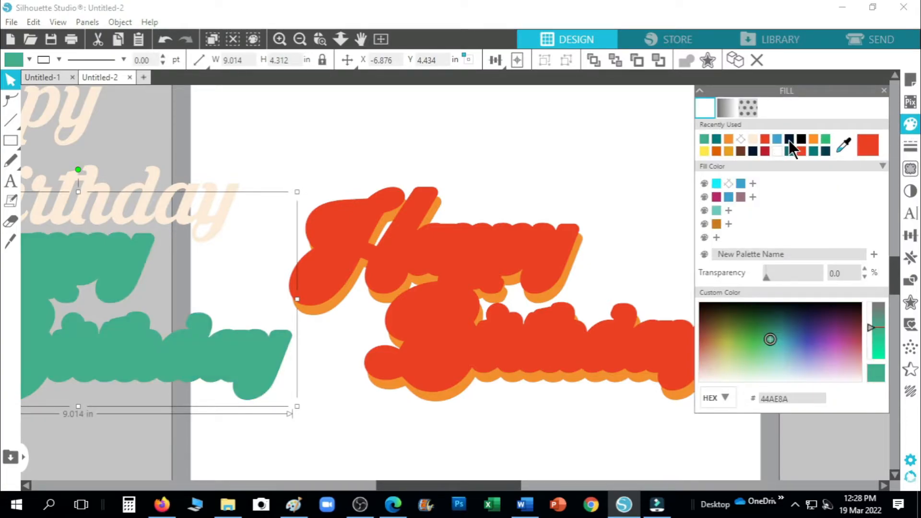
Step: Move the green copy onto the red and orange layers and send it to the back
left_click_drag(169, 369, 550, 372)
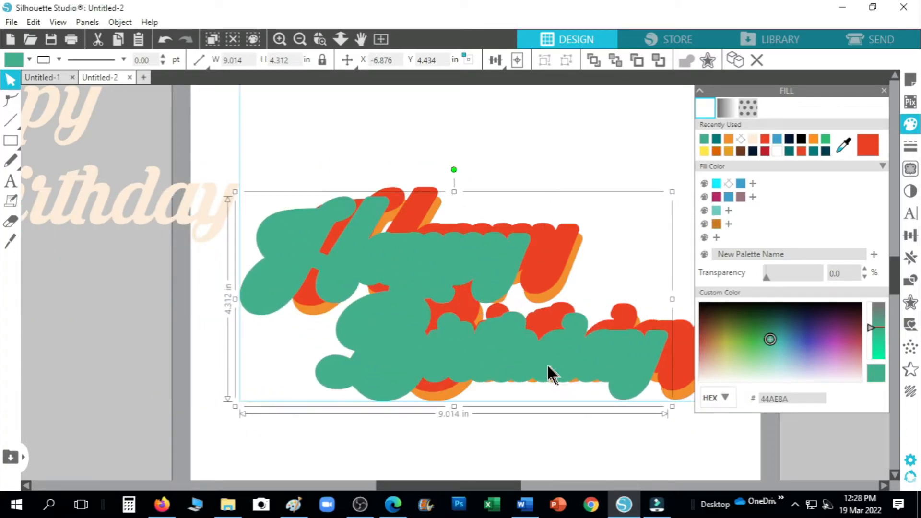
right_click(434, 272)
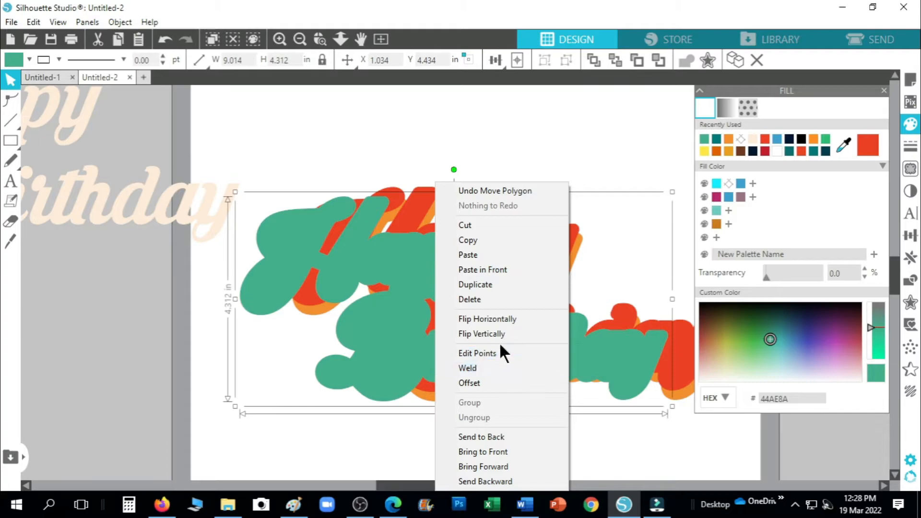
left_click(514, 437)
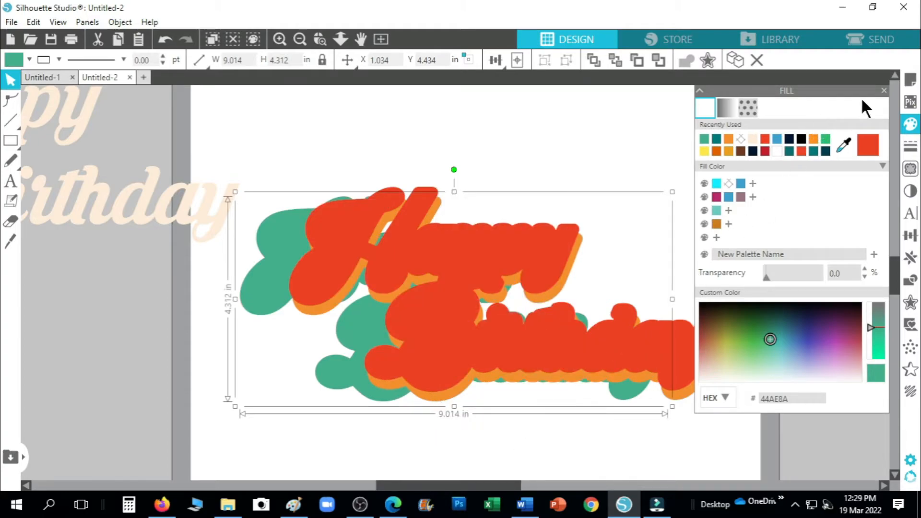
left_click(884, 91)
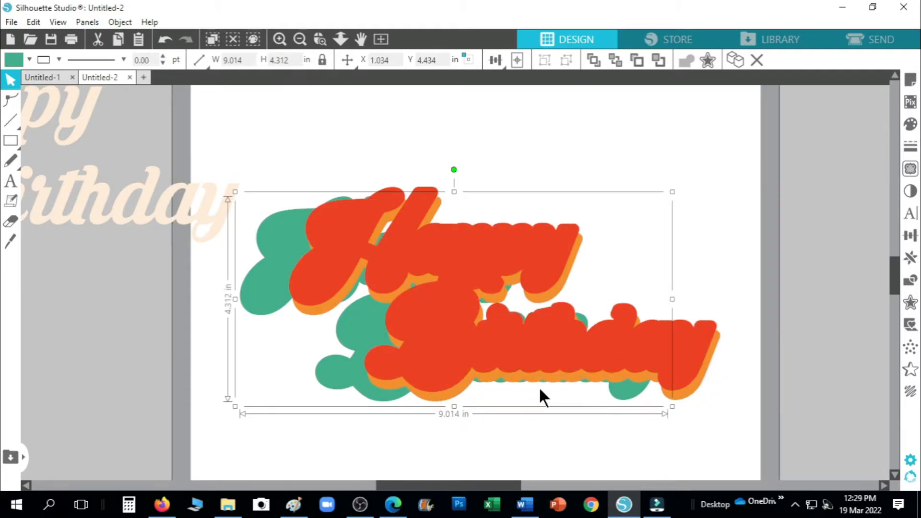
Step: Nudge the green layer to about X 2.24, Y 4.65 in so it forms a lower-right edge behind the orange layer
key("Right")
key("Right")
key("Right")
key("Right")
key("Right")
key("Right")
key("Right")
key("Right")
key("Right")
key("Right")
key("Right")
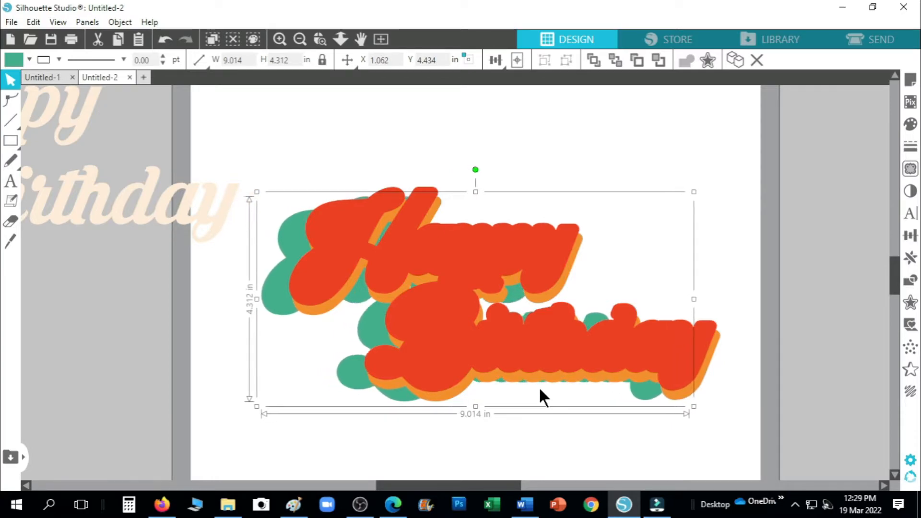
key("Right")
key("Right")
key("Right")
key("Right")
key("Right")
key("Right")
key("Right")
key("Right")
key("Right")
key("Right")
key("Right")
key("Right")
key("Right")
key("Right")
key("Down")
key("Down")
key("Down")
key("Down")
key("Down")
key("Down")
key("Down")
key("Down")
key("Down")
key("Down")
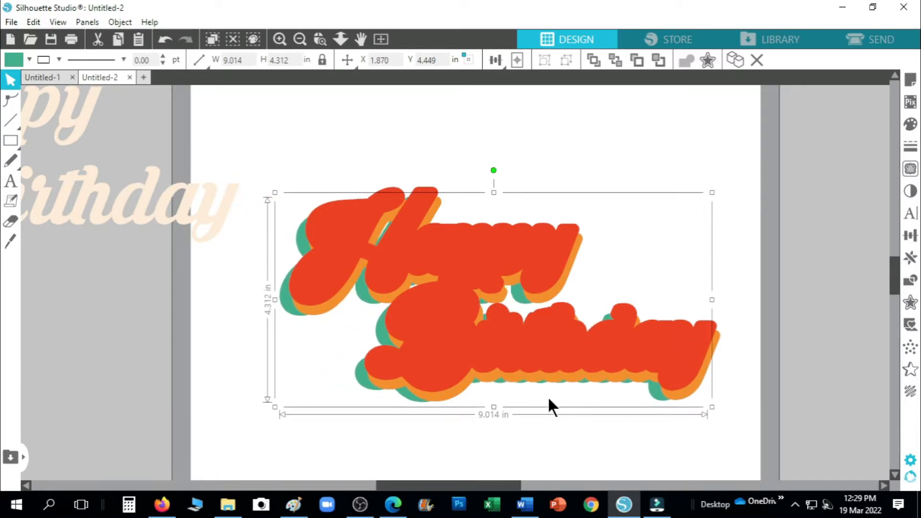
key("Down")
key("Down")
key("Down")
key("Down")
key("Down")
key("Down")
key("Down")
key("Down")
key("Down")
key("Down")
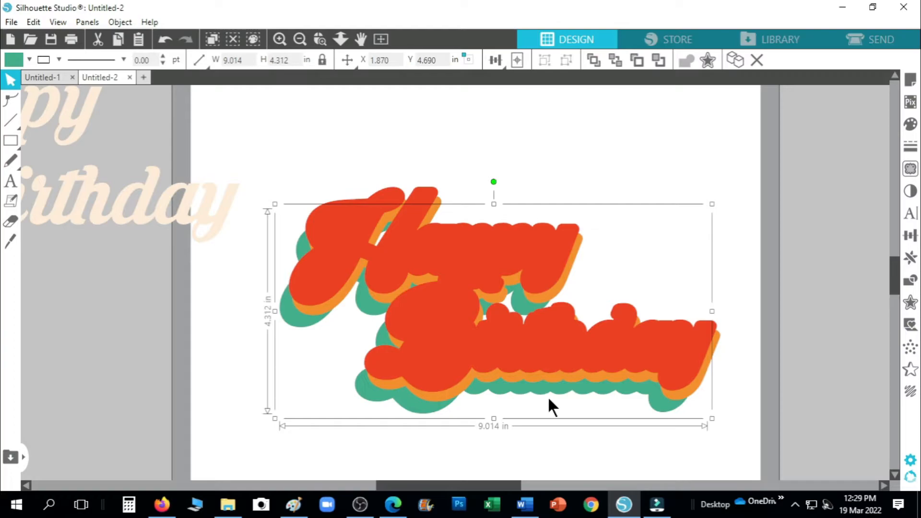
key("Right")
key("Right")
key("Right")
key("Right")
key("Right")
key("Right")
key("Right")
key("Right")
key("Right")
key("Right")
key("Right")
key("Right")
key("Right")
key("Right")
key("Right")
key("Right")
key("Right")
key("Right")
key("Right")
key("Right")
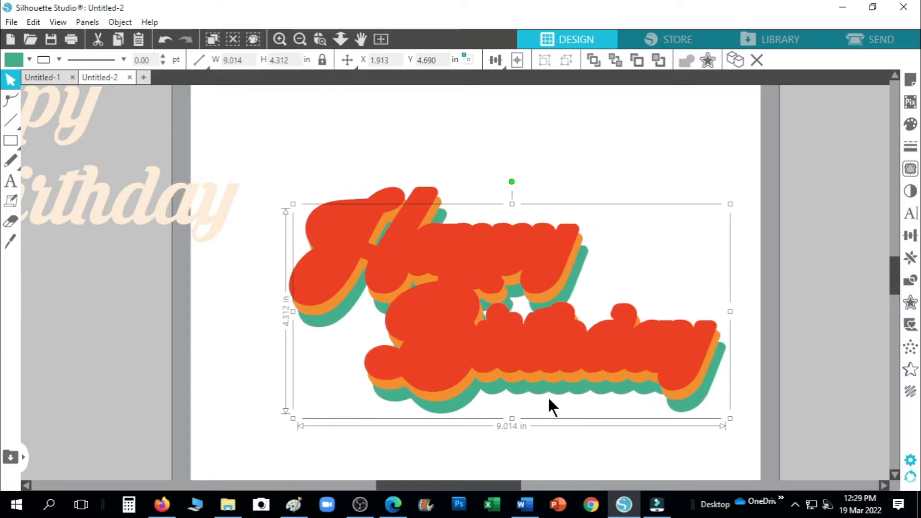
key("Right")
key("Left")
key("Left")
key("Left")
key("Up")
key("Up")
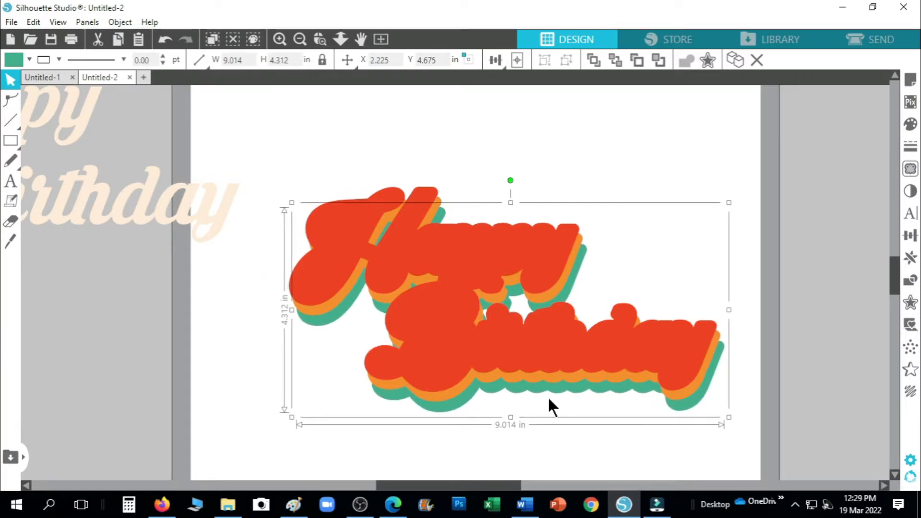
key("Up")
key("Up")
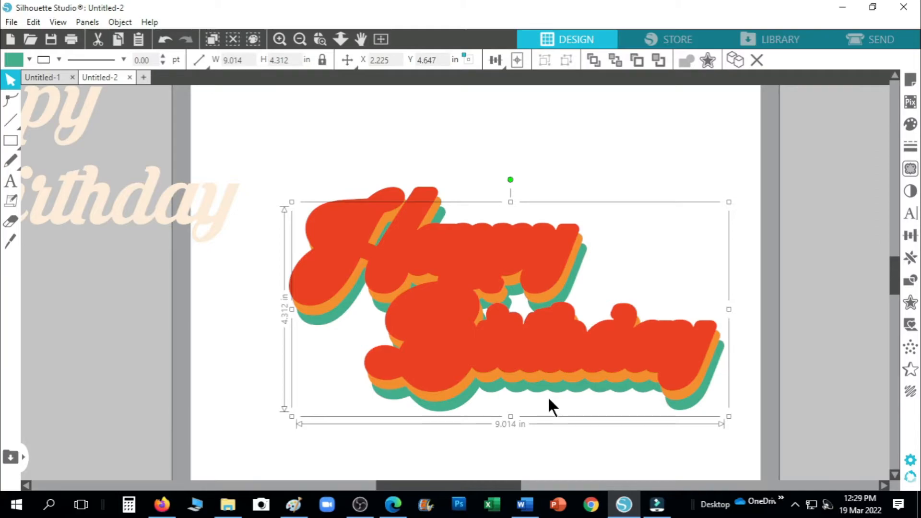
key("Right")
key("Right")
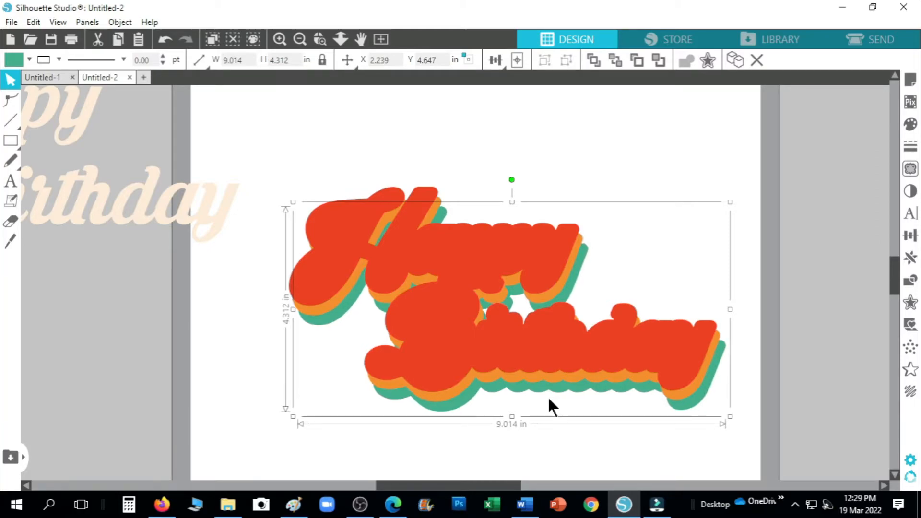
Step: Fine-tune the horizontal offsets, nudging the orange layer right to about X 2.17 in and the green layer left to about X 2.21 in
left_click(401, 380)
left_click(398, 385)
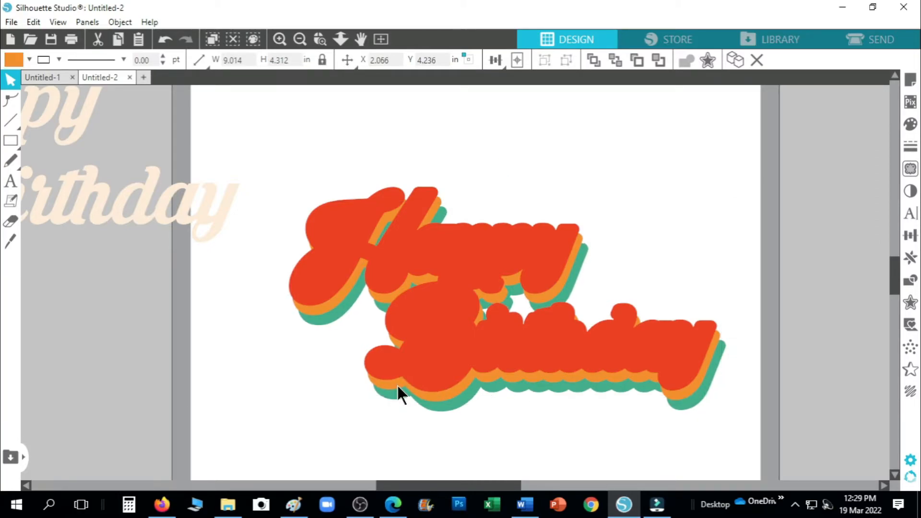
key("Right")
key("Right")
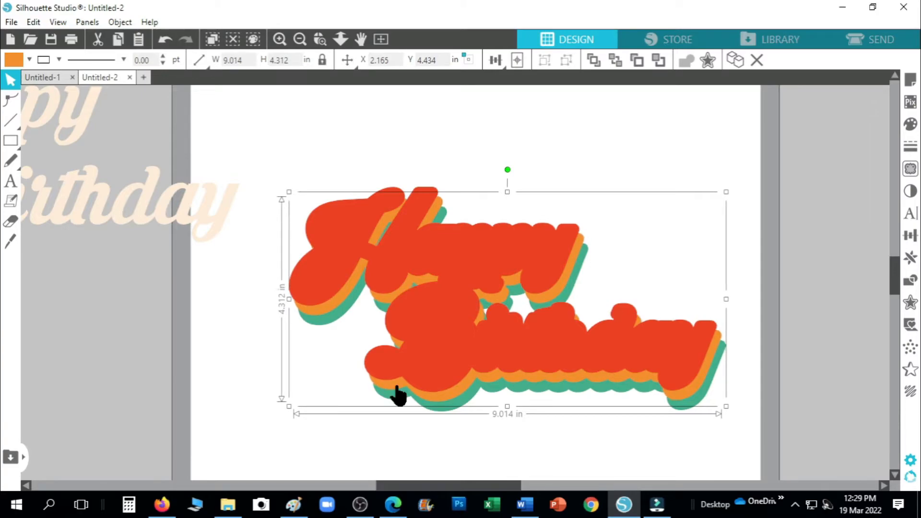
left_click(397, 404)
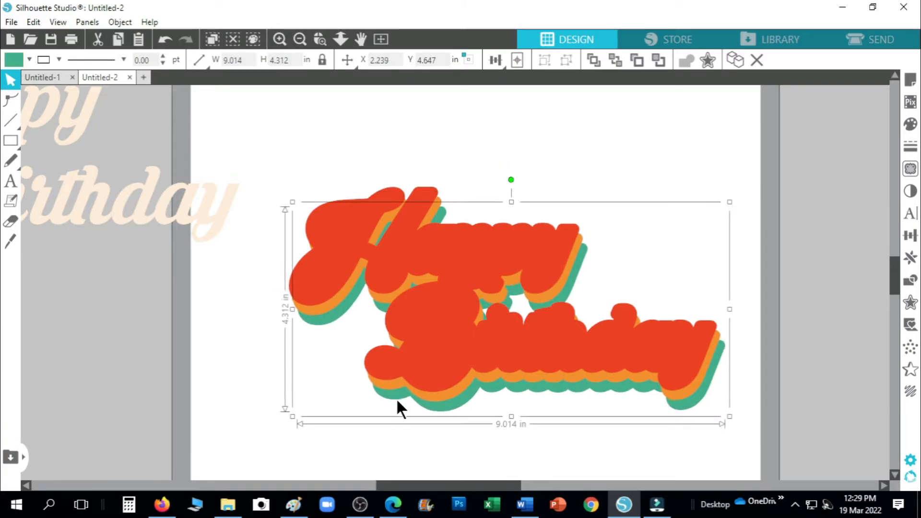
key("Left")
key("Left")
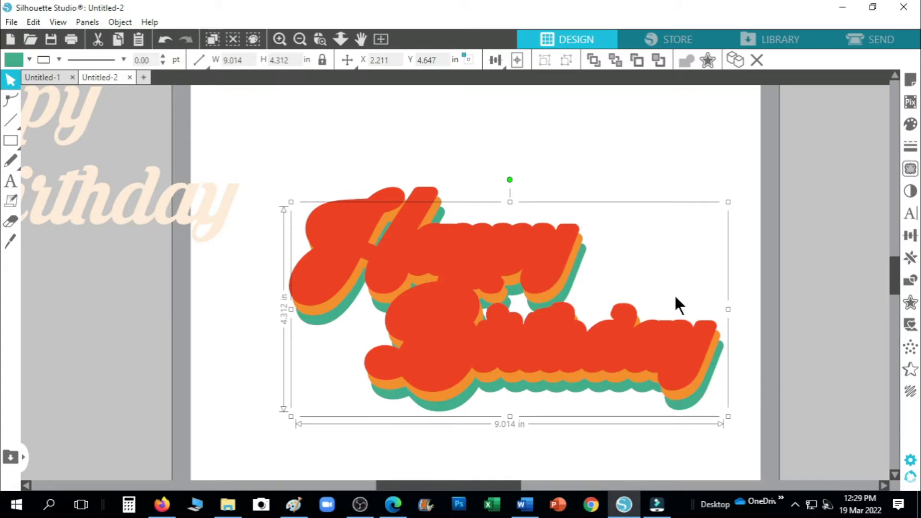
Step: Duplicate the green layer to its left and place the copy directly over the original
left_click(910, 258)
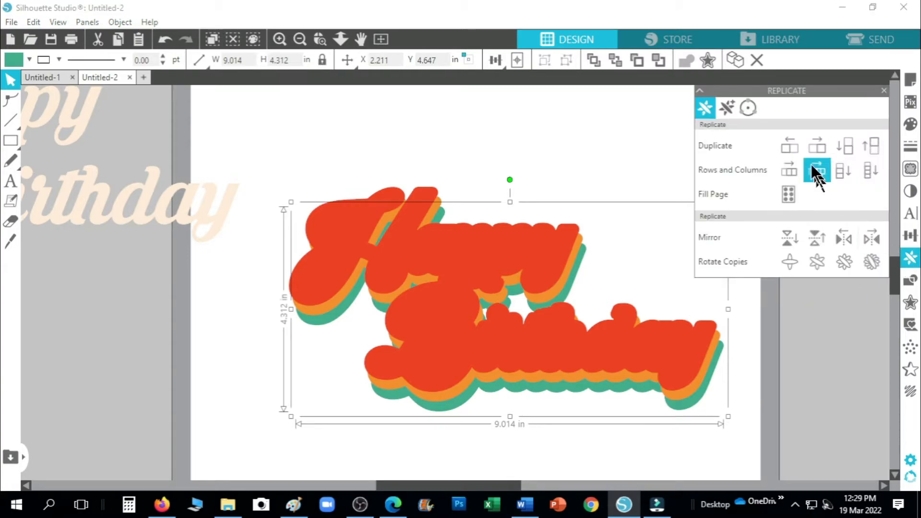
left_click(797, 148)
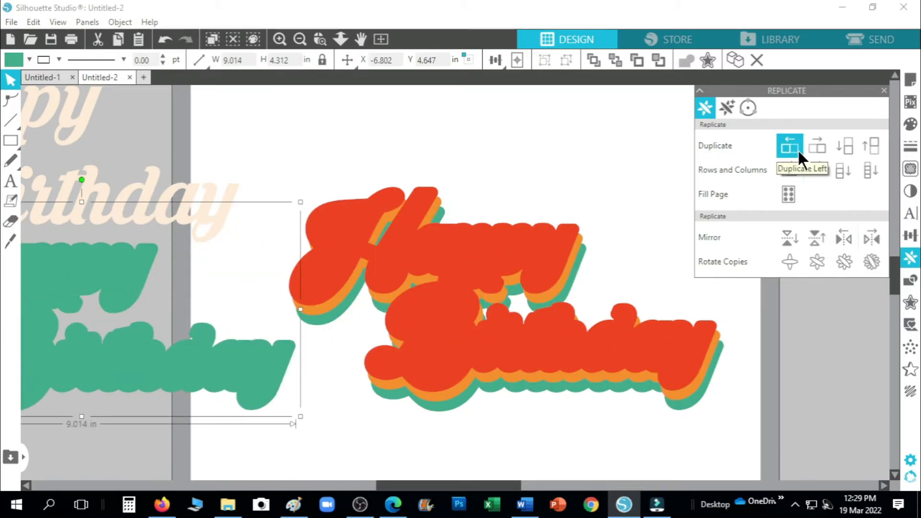
left_click(884, 90)
left_click_drag(162, 382, 600, 384)
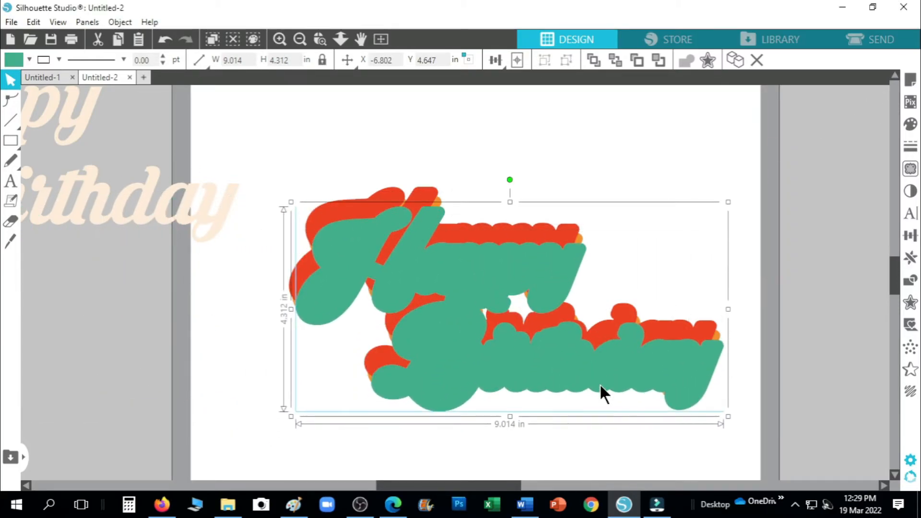
Step: Fill the new copy with dark teal (00797C) and send it to the back
left_click(911, 124)
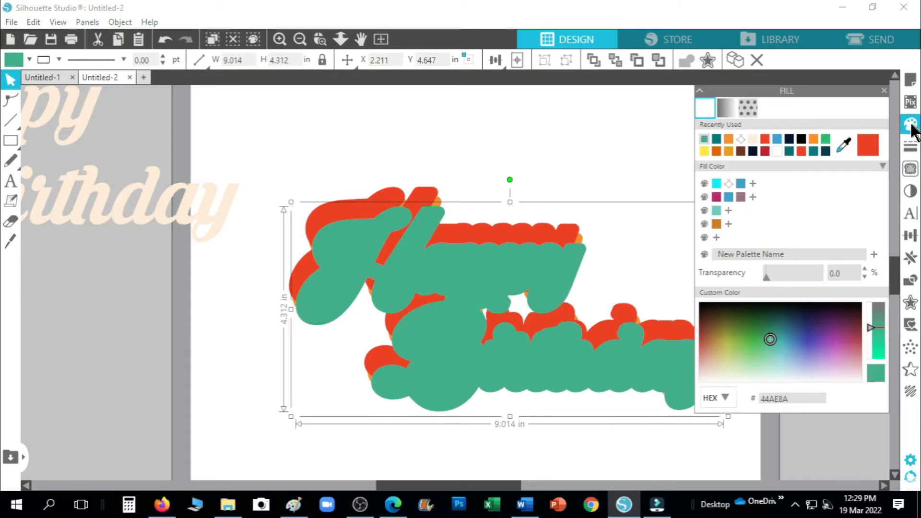
left_click(717, 139)
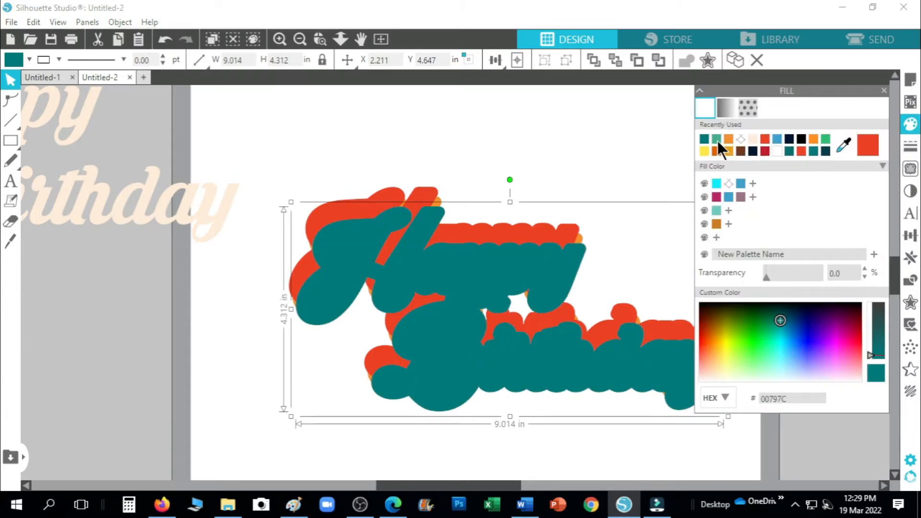
left_click(884, 90)
right_click(424, 258)
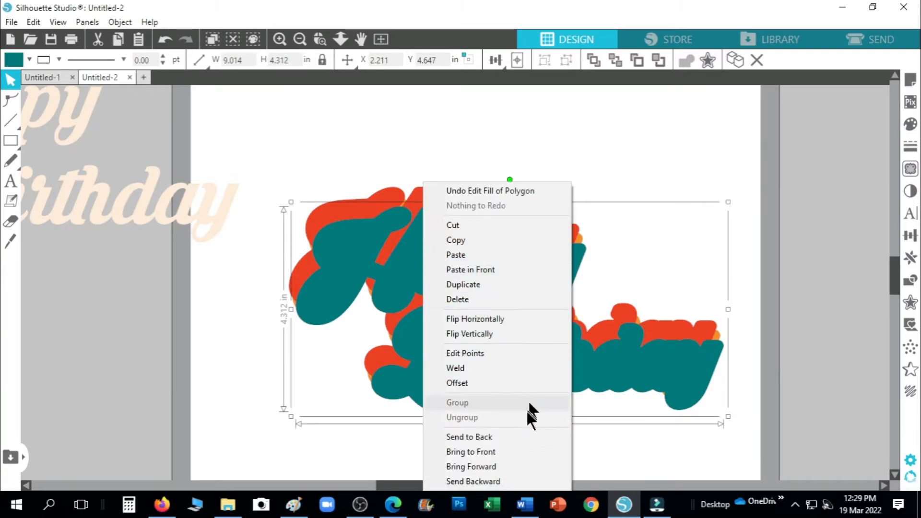
left_click(525, 437)
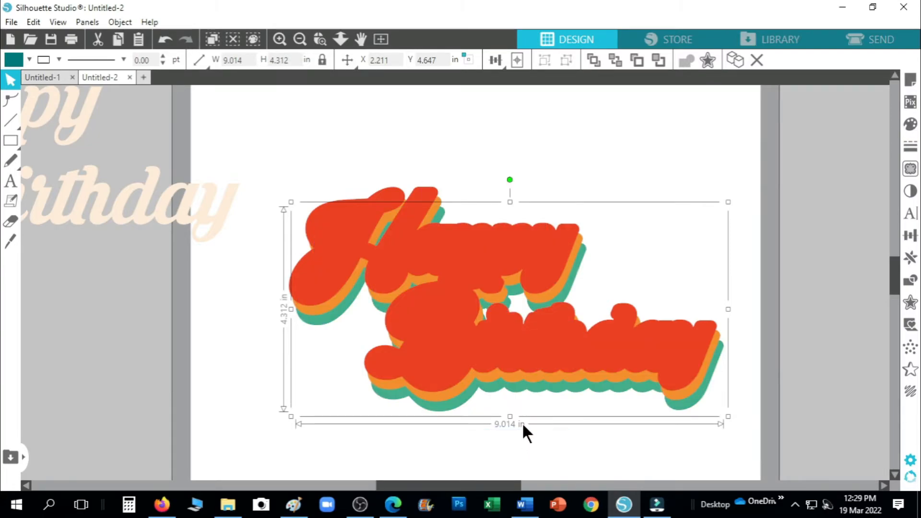
Step: Nudge the dark teal layer down and slightly right, to about X 2.24, Y 4.85 in, as an edge behind the green layer
key("Down")
key("Down")
key("Down")
key("Down")
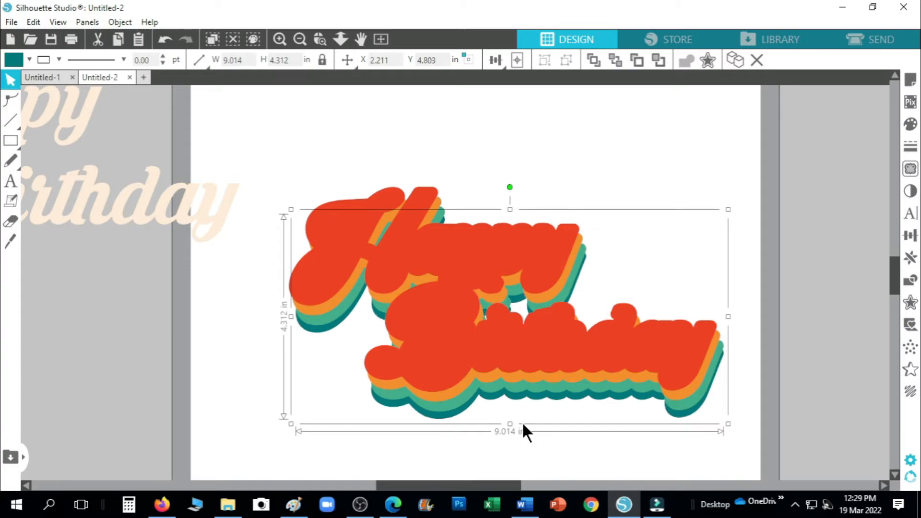
key("Down")
key("Right")
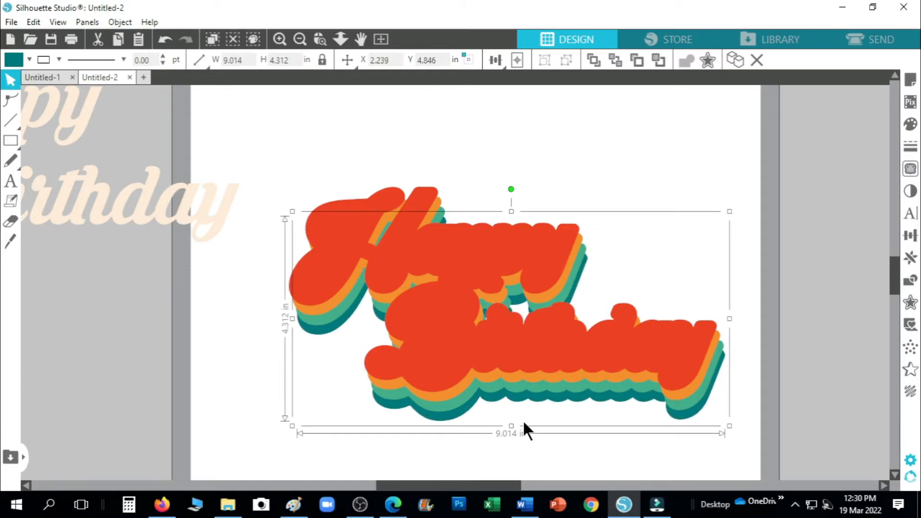
Step: Nudge the dark teal layer right and slightly up to about X 2.28, Y 4.83 in
key("Right")
key("Right")
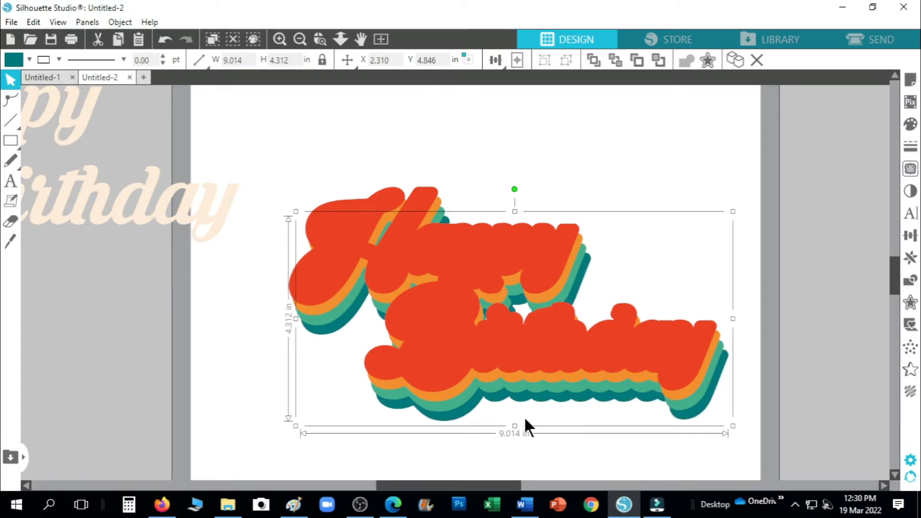
key("Left")
key("Up")
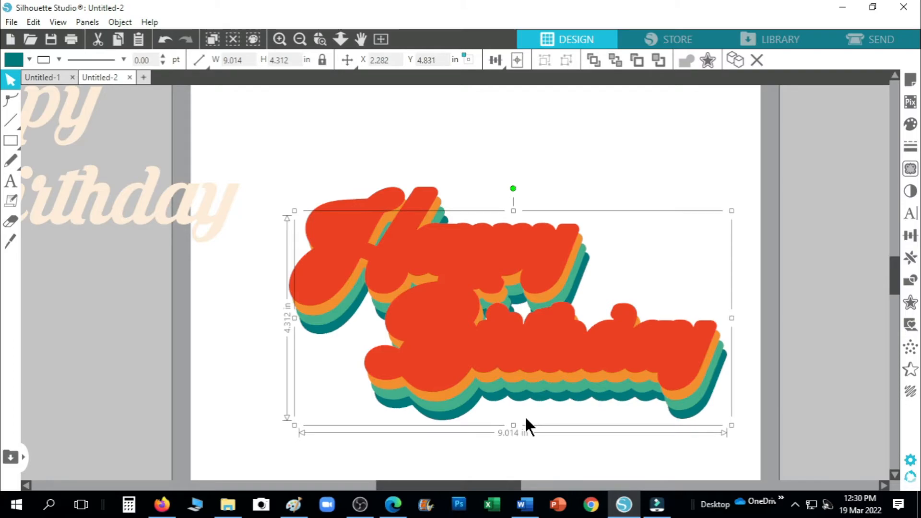
key("Left")
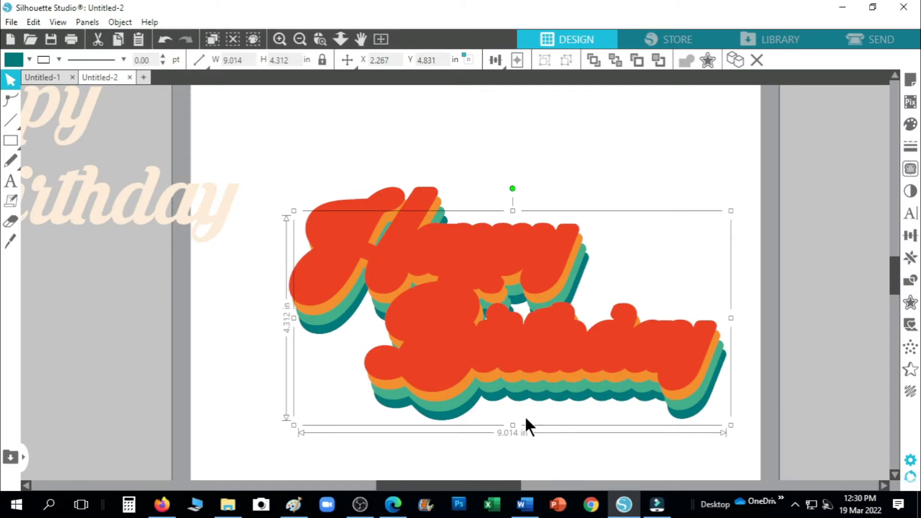
key("Right")
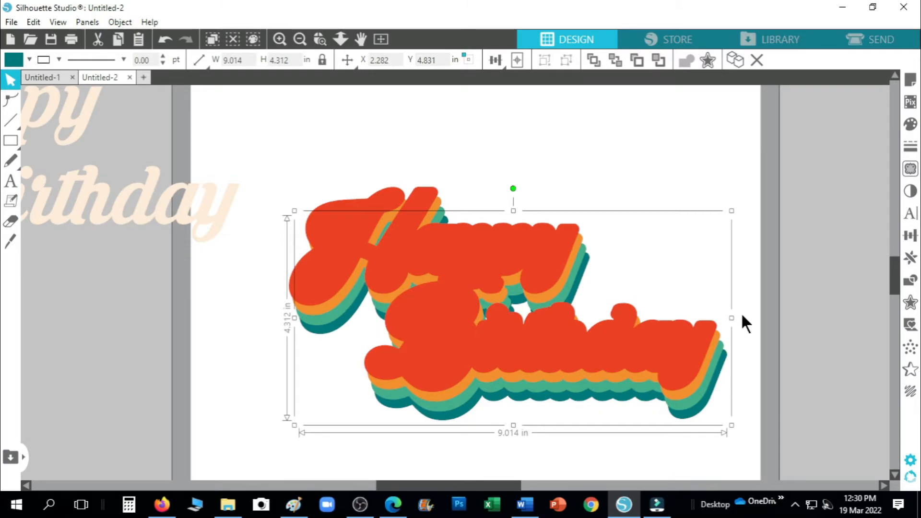
Step: Duplicate the dark teal layer to its left and fill the copy with dark navy (001430)
left_click(910, 259)
left_click(793, 145)
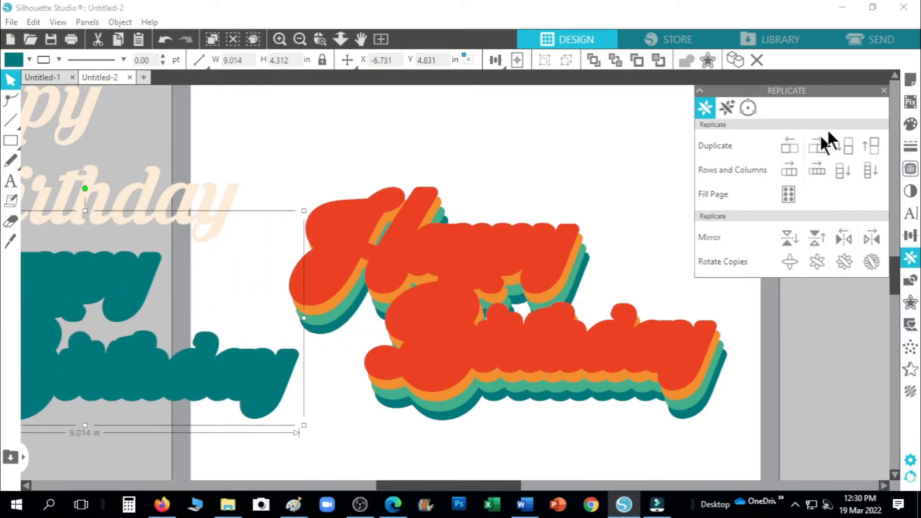
left_click(883, 90)
left_click(909, 123)
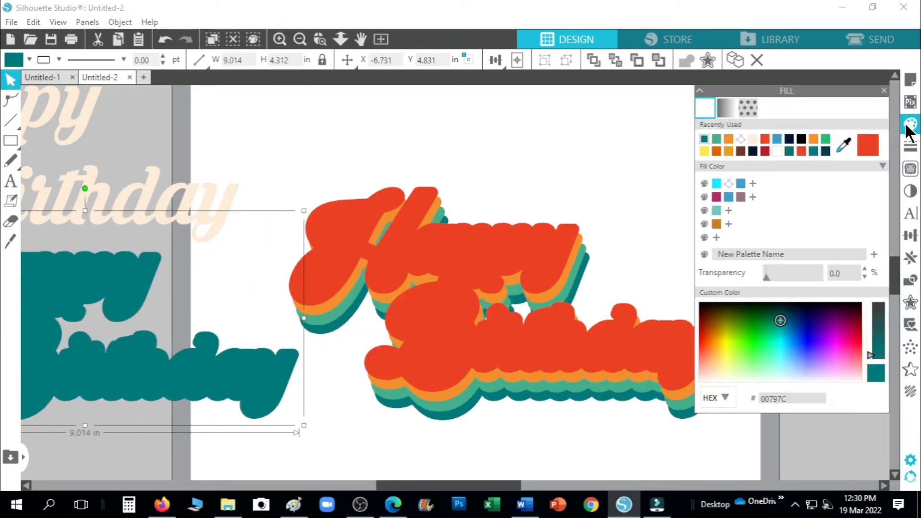
left_click(789, 139)
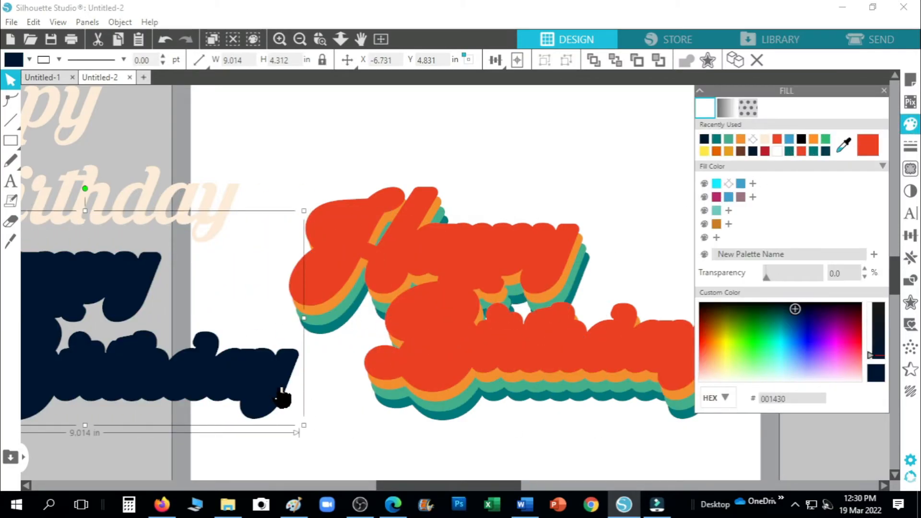
Step: Place the navy copy over the stacked layers and send it to the back
left_click_drag(226, 388, 546, 336)
left_click(885, 87)
right_click(480, 264)
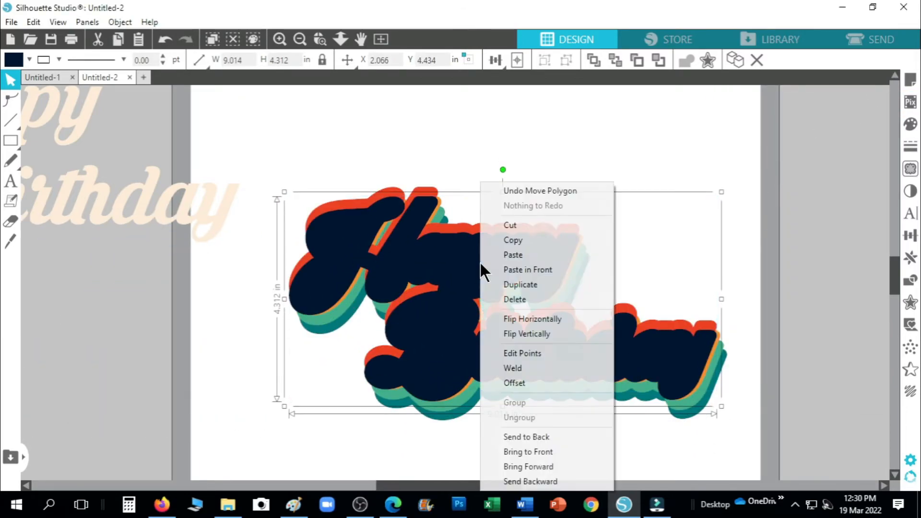
left_click(534, 435)
Step: Nudge the navy layer down and right to about X 2.36, Y 4.99 in, as an edge behind the dark teal layer
key("Down")
key("Down")
key("Down")
key("Down")
key("Down")
key("Down")
key("Down")
key("Down")
key("Down")
key("Down")
key("Down")
key("Down")
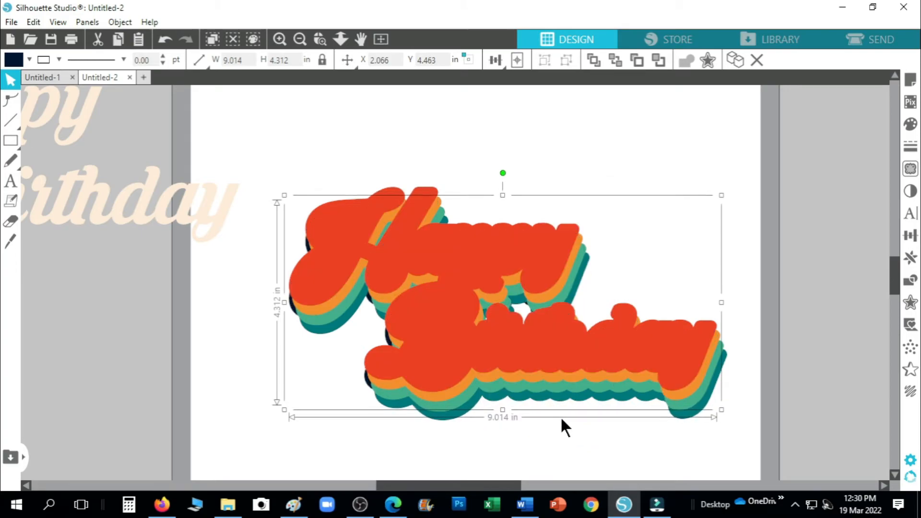
key("Right")
key("Right")
key("Right")
key("Right")
key("Right")
key("Right")
key("Right")
key("Right")
key("Right")
key("Right")
key("Right")
key("Right")
key("Right")
key("Right")
key("Right")
key("Right")
key("Right")
key("Right")
key("Right")
key("Right")
key("Right")
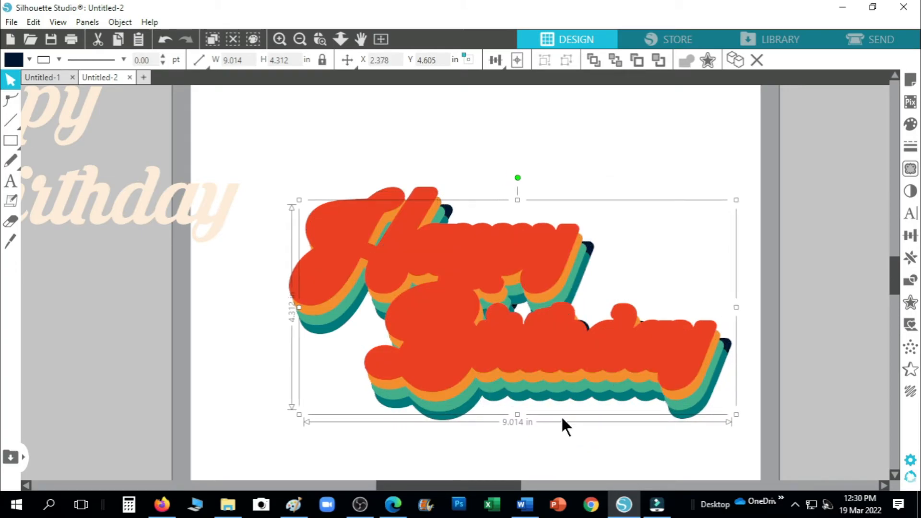
key("Down")
key("Down")
key("Down")
key("Down")
key("Down")
key("Down")
key("Down")
key("Down")
key("Down")
key("Down")
key("Down")
key("Down")
key("Down")
key("Down")
key("Down")
key("Down")
key("Down")
key("Down")
key("Down")
key("Down")
key("Down")
key("Down")
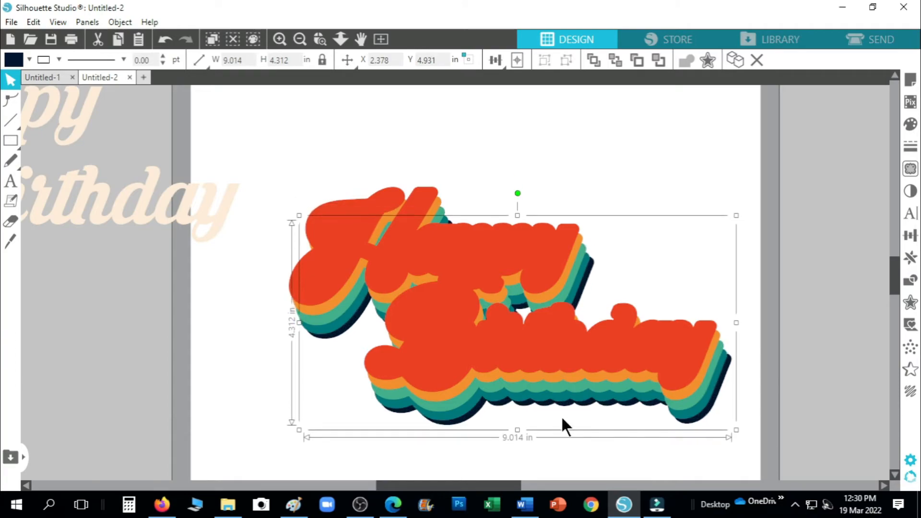
key("Down")
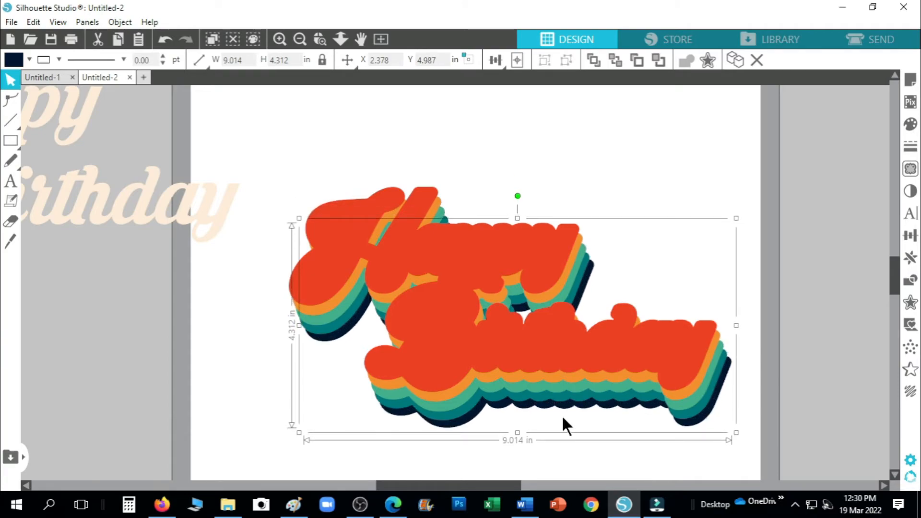
key("Left")
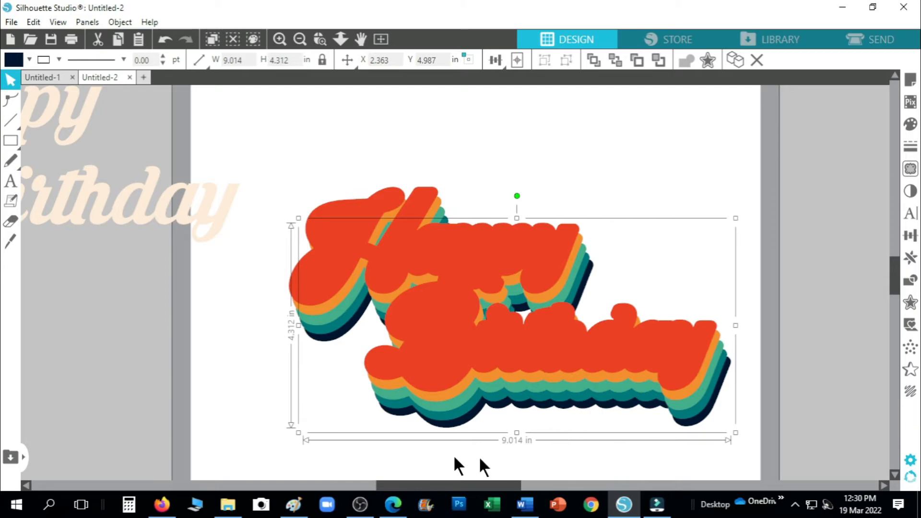
Step: Move the cream "Happy Birthday" lettering onto the red layer and nudge it down so the red borders it evenly
left_click_drag(134, 222, 603, 361)
left_click(593, 420)
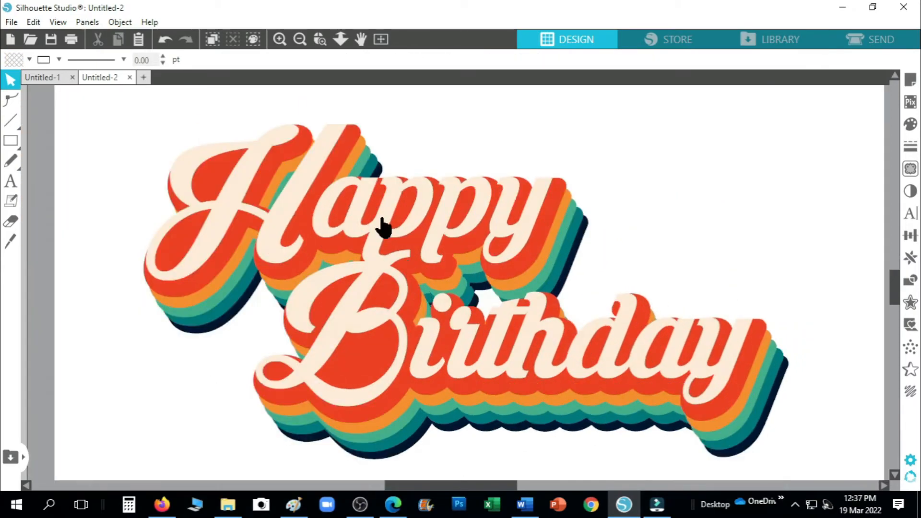
left_click(387, 227)
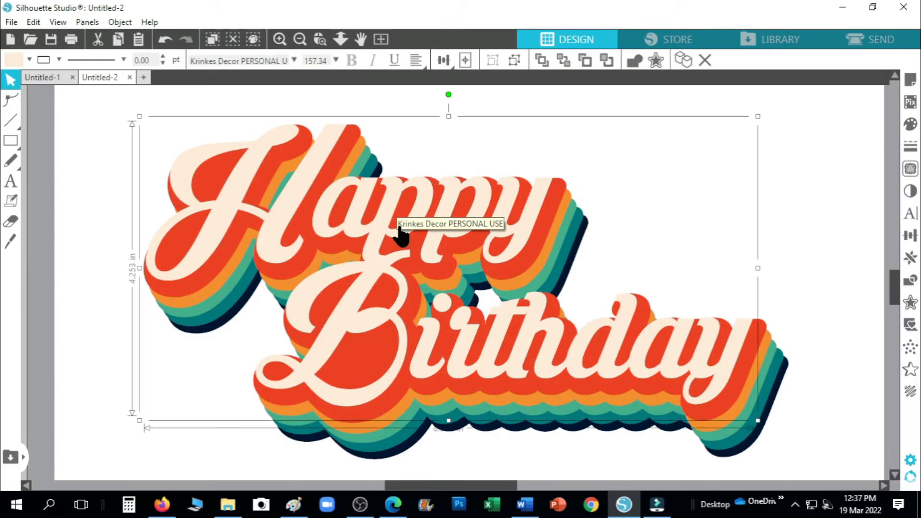
key("Right")
key("Down")
key("Down")
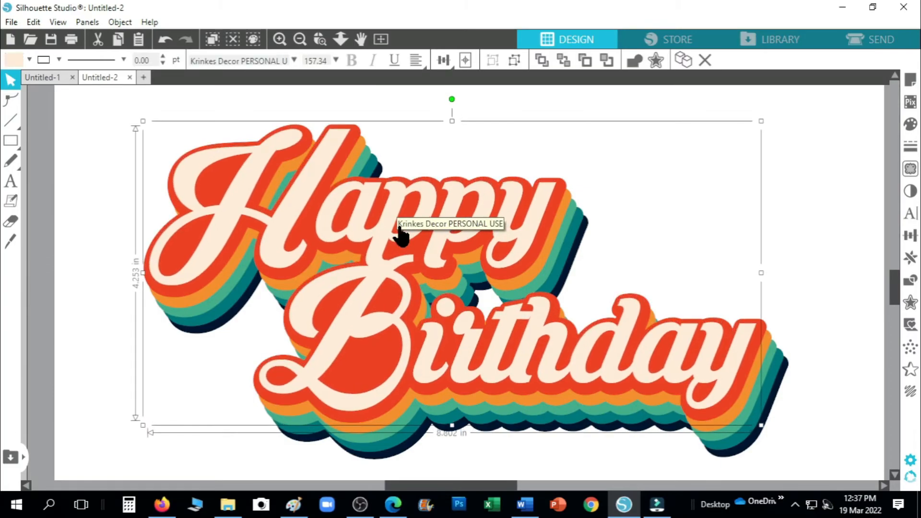
key("Left")
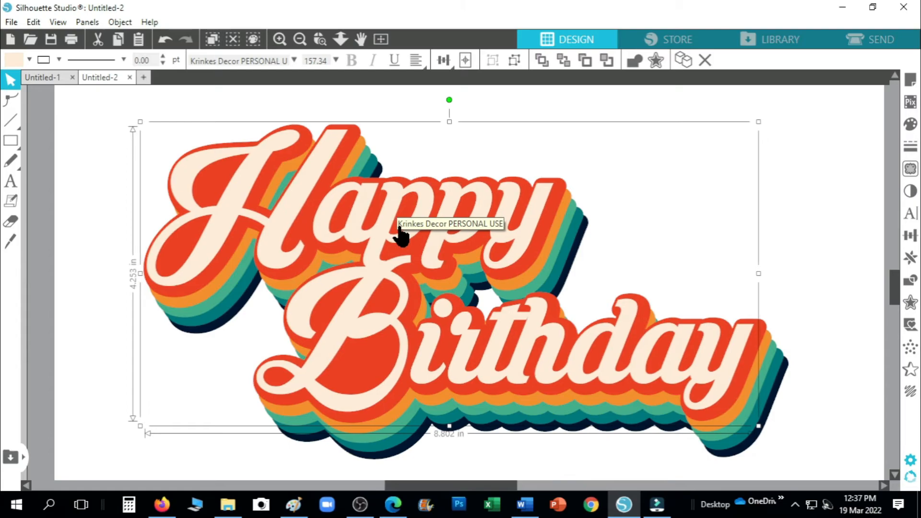
key("Left")
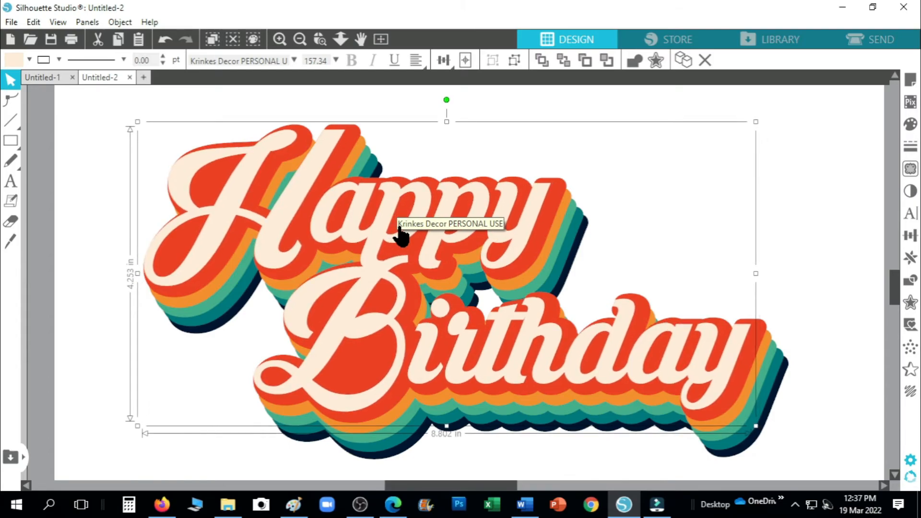
Step: Nudge the red layer left behind the cream lettering, to about X 1.22, Y 5.07 in
left_click(351, 140)
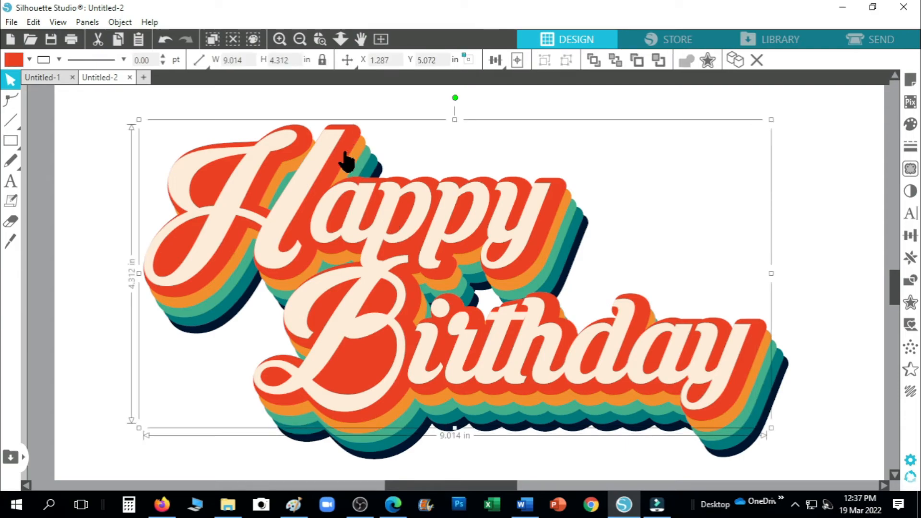
key("Left")
key("Left")
key("Left")
key("Left")
key("Left")
key("Left")
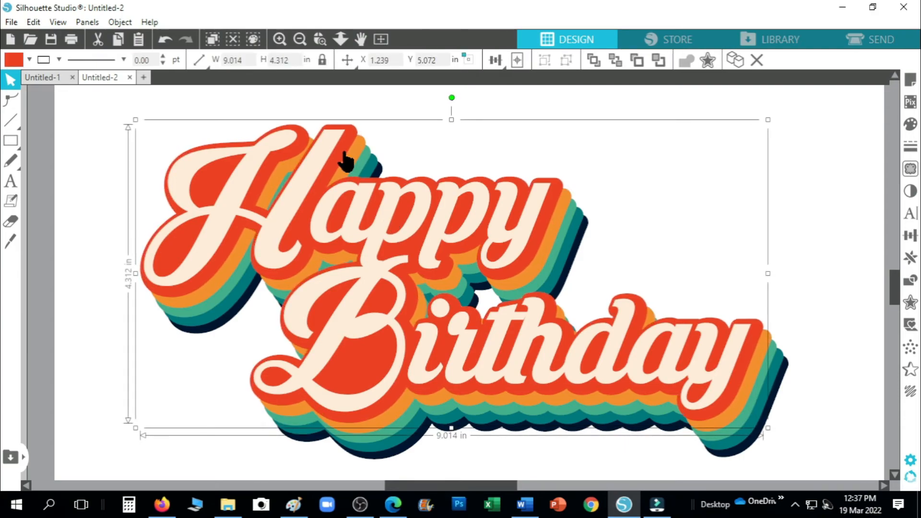
key("Up")
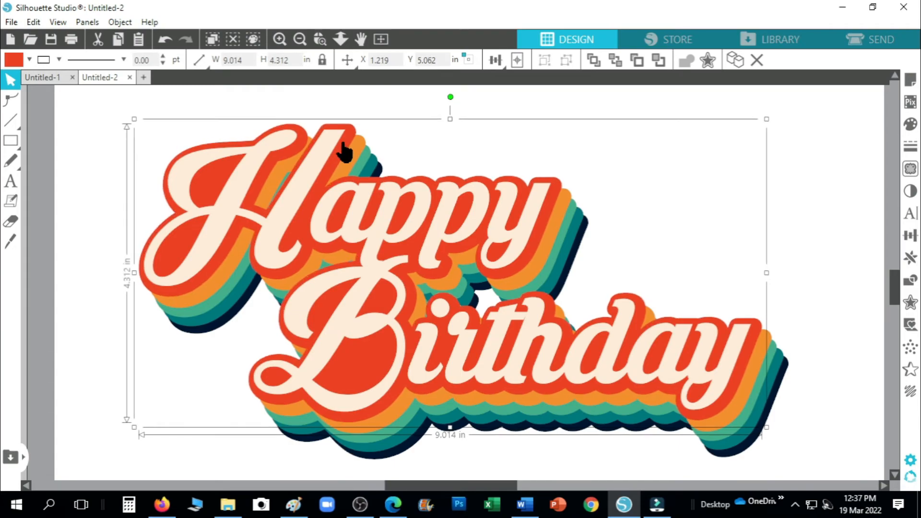
key("Down")
Step: Nudge the orange layer slightly left, to about X 1.33, Y 5.20 in
left_click(353, 155)
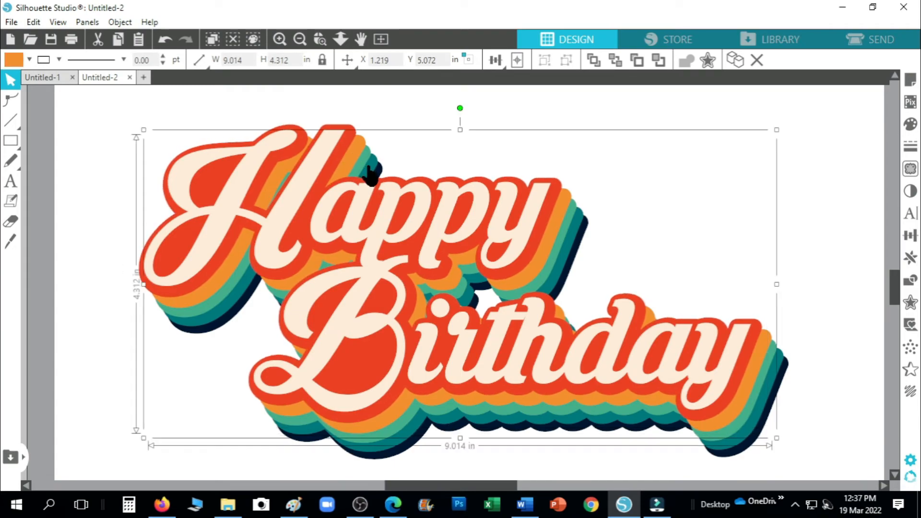
key("Left")
key("Left")
key("Left")
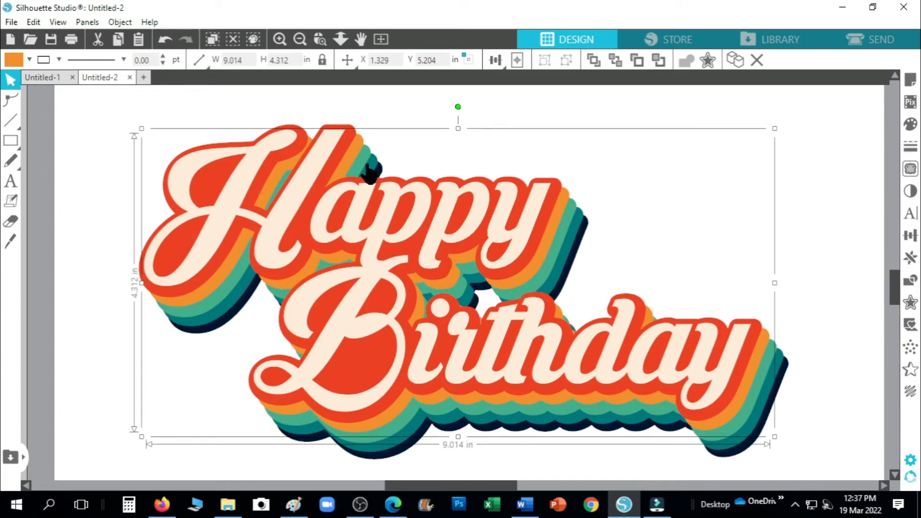
Step: Fine-tune the navy layer behind the dark teal one, nudging it to about X 1.61, Y 5.63 in
left_click(363, 161)
left_click(379, 178)
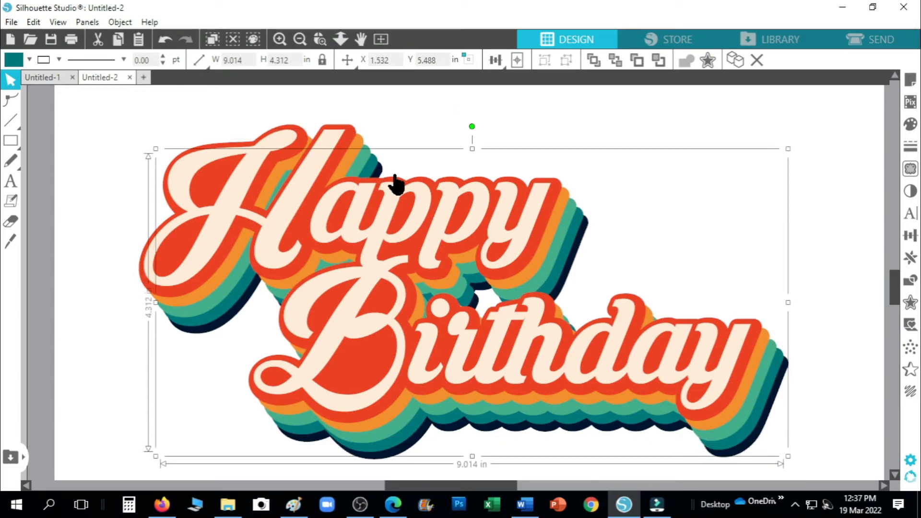
left_click(384, 181)
key("Right")
key("Right")
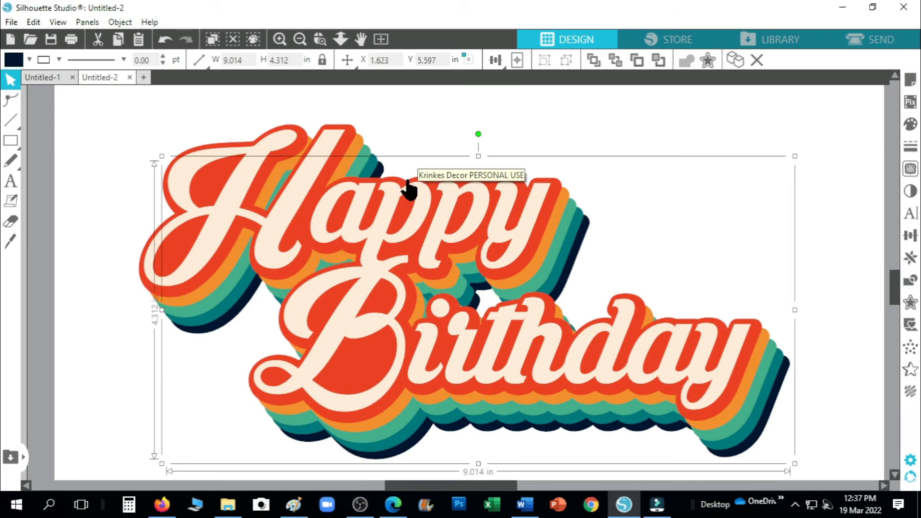
key("Down")
key("Down")
key("Left")
key("Left")
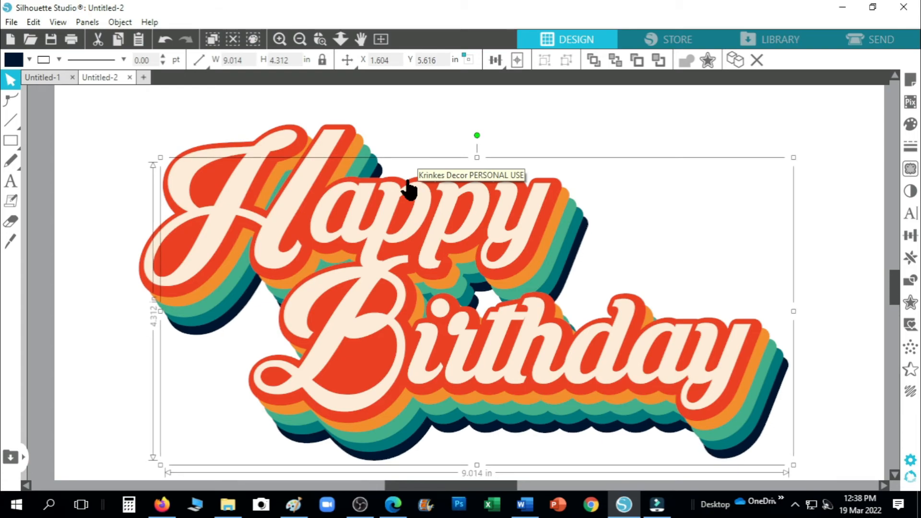
key("Right")
key("Down")
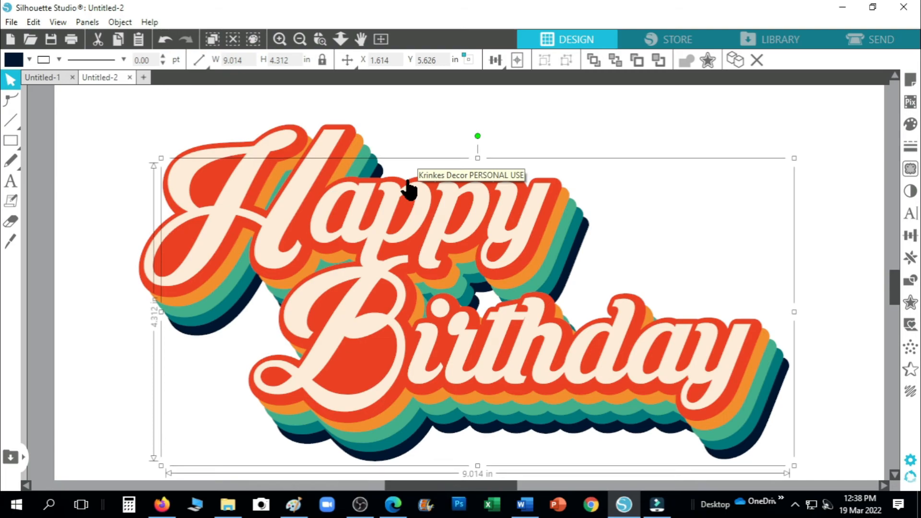
Step: Group the cream lettering with all its colored layers and shift the group slightly down and right on the page
left_click(603, 143)
scroll(595, 168, "down", 3)
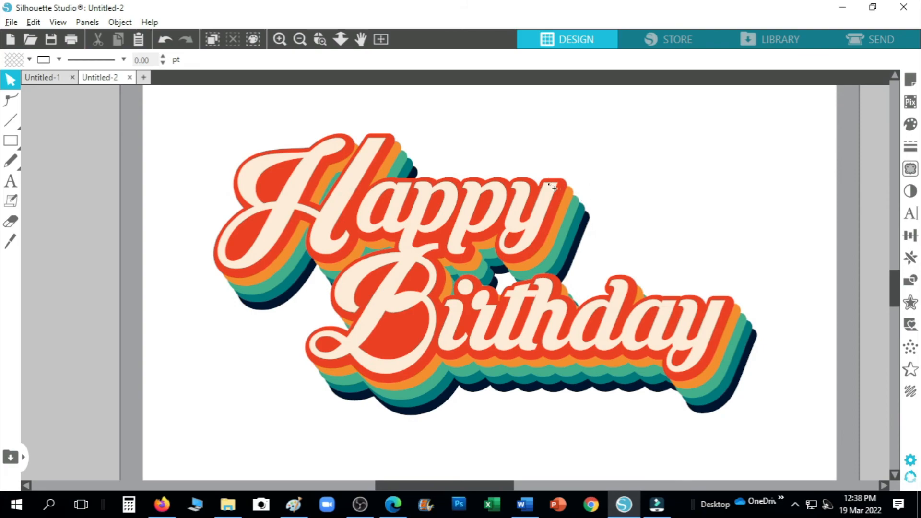
key("ctrl+a")
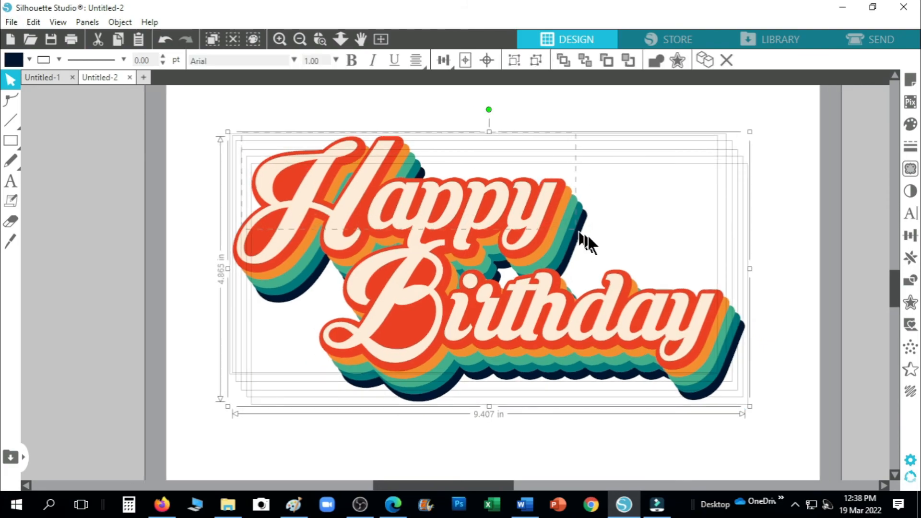
left_click_drag(813, 418, 764, 414)
right_click(478, 209)
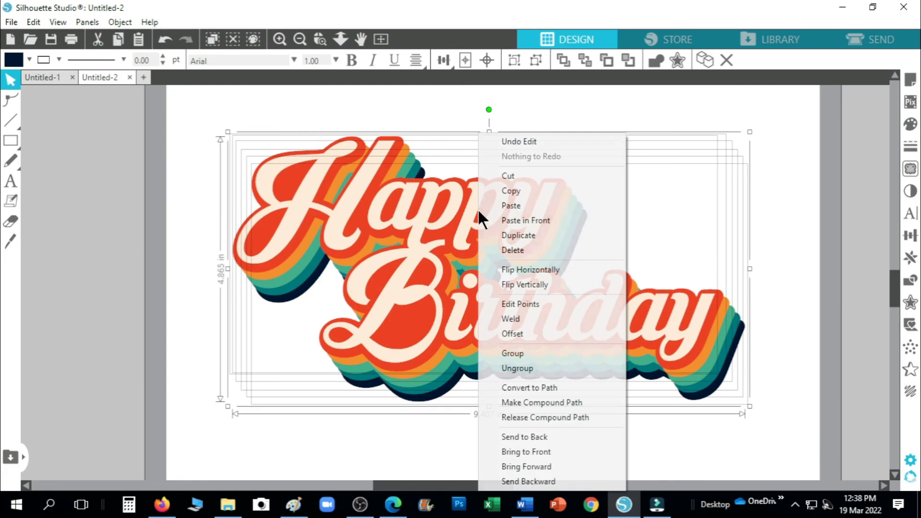
left_click(513, 353)
scroll(556, 405, "down", 2)
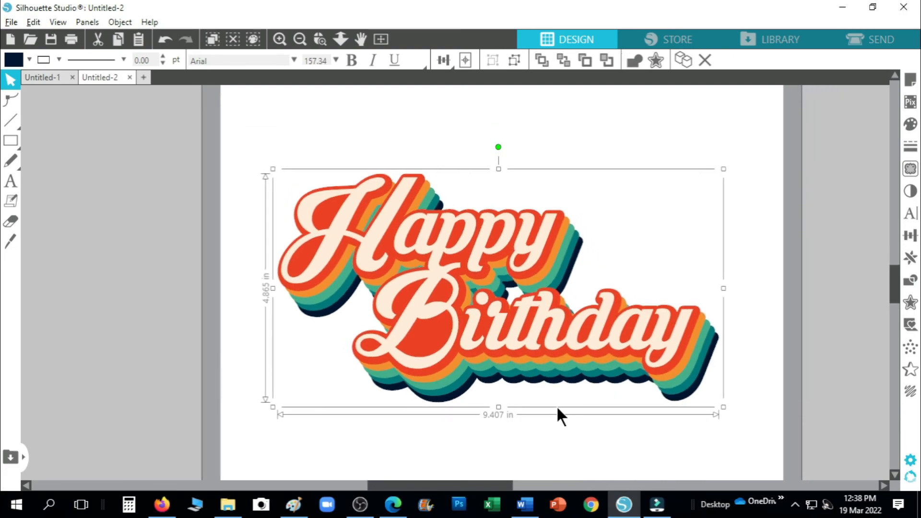
scroll(558, 408, "down", 1)
mouse_move(528, 340)
left_mouse_down()
mouse_move(531, 357)
mouse_move(538, 351)
left_mouse_up()
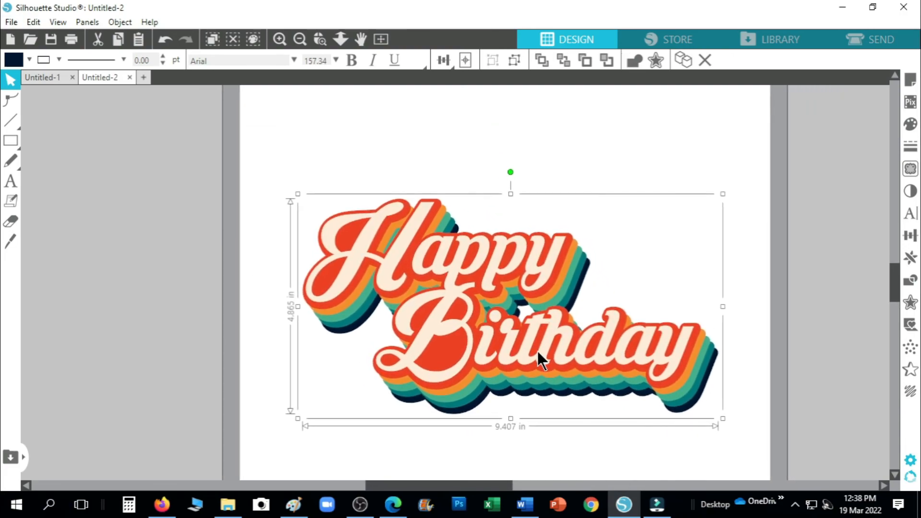
left_click(207, 321)
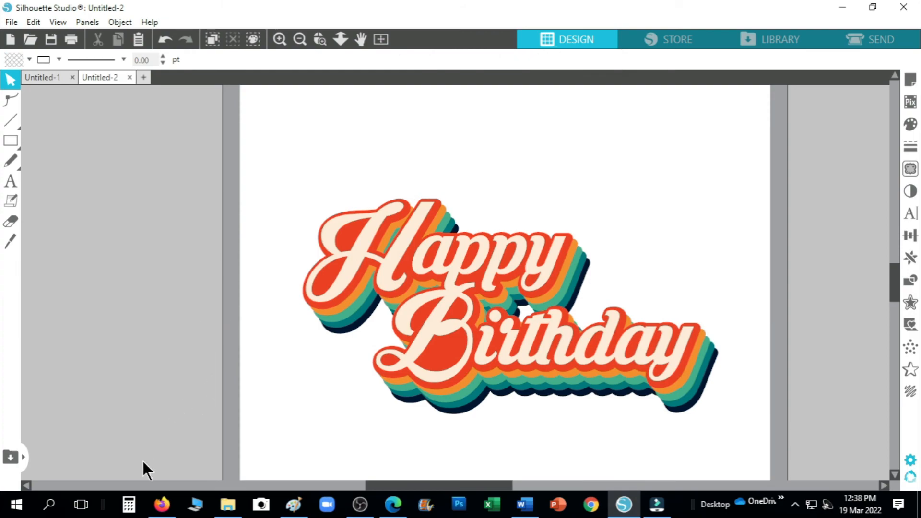
mouse_move(401, 489)
left_mouse_down()
mouse_move(425, 502)
mouse_move(417, 494)
left_mouse_up()
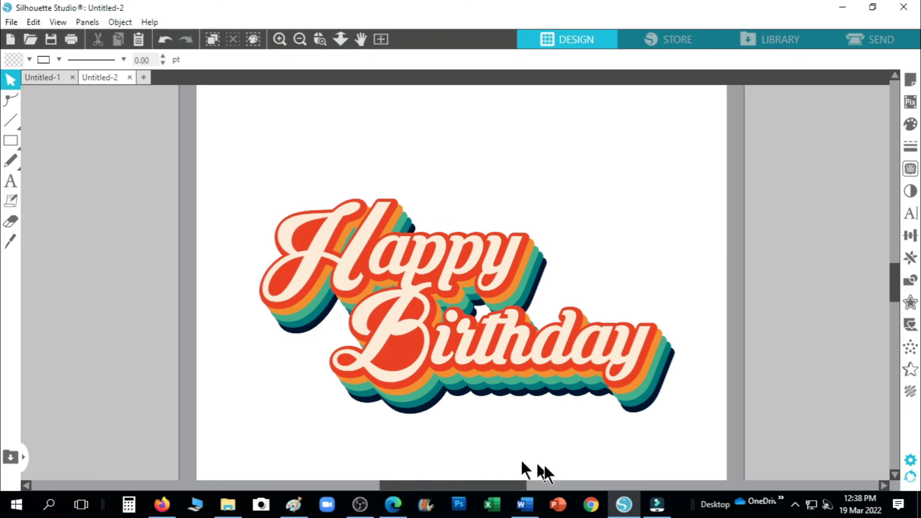
scroll(810, 443, "down", 1)
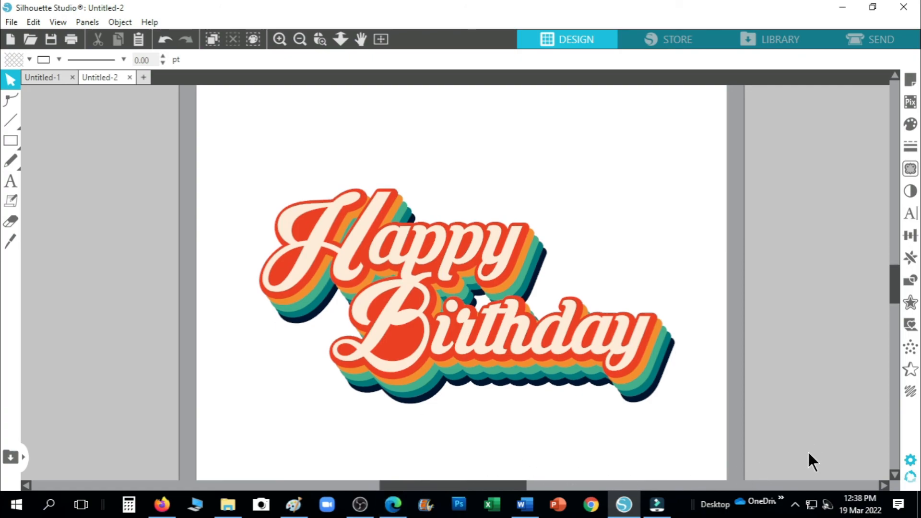